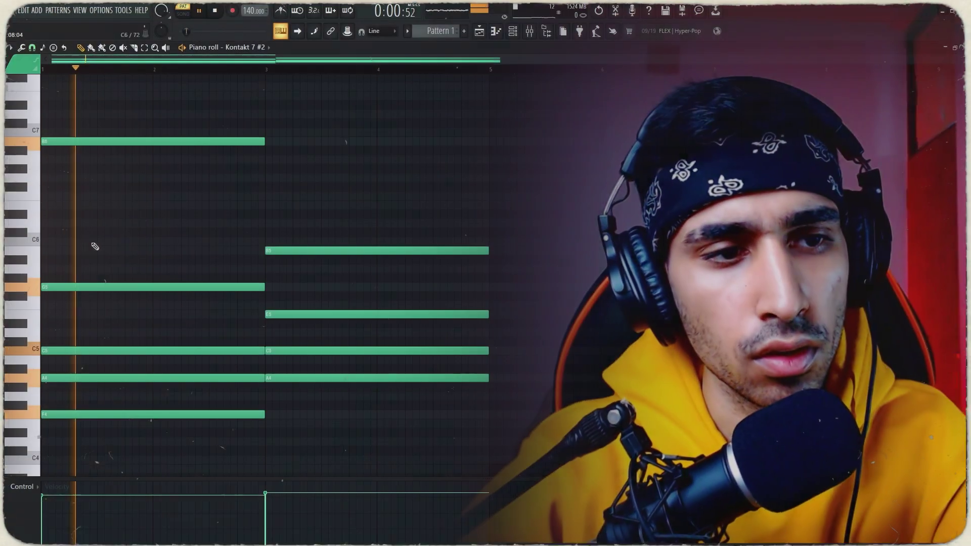
Draw C6 melody notes in bars 1 and 2, and place two shortened E6 notes in bar 2
{"action": "left_click", "coordinate": [104, 241]}
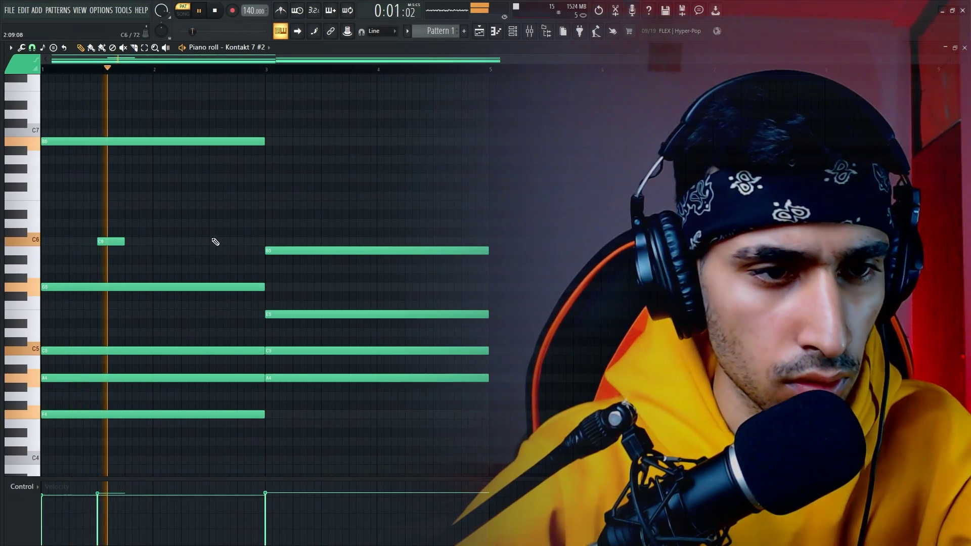
{"action": "left_click", "coordinate": [211, 242]}
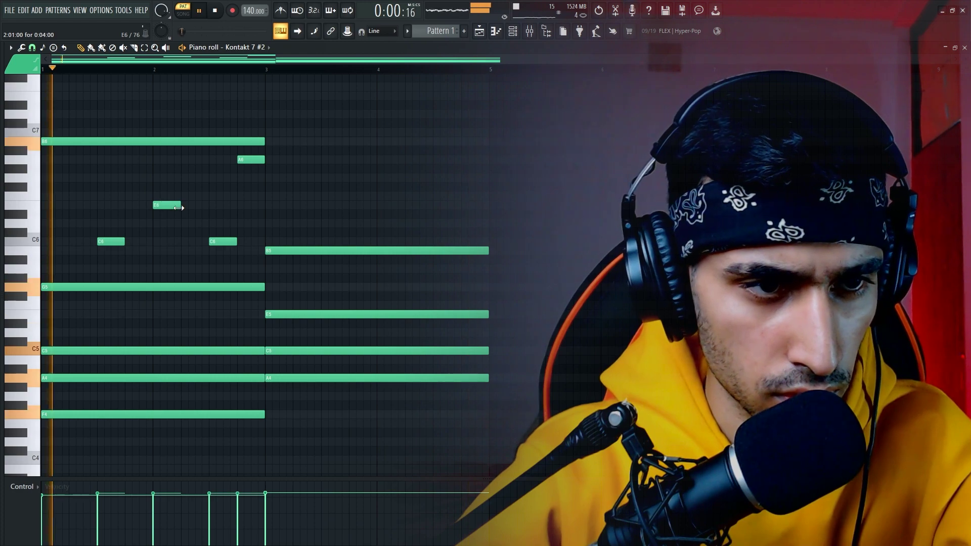
{"action": "left_click_drag", "start_coordinate": [161, 207], "coordinate": [159, 206]}
{"action": "left_click", "coordinate": [184, 205]}
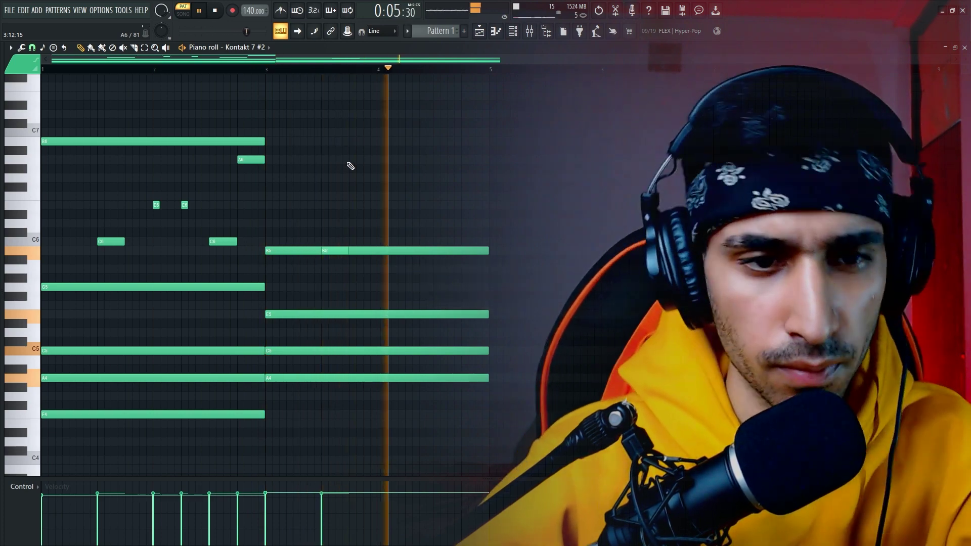
{"action": "key", "text": "space"}
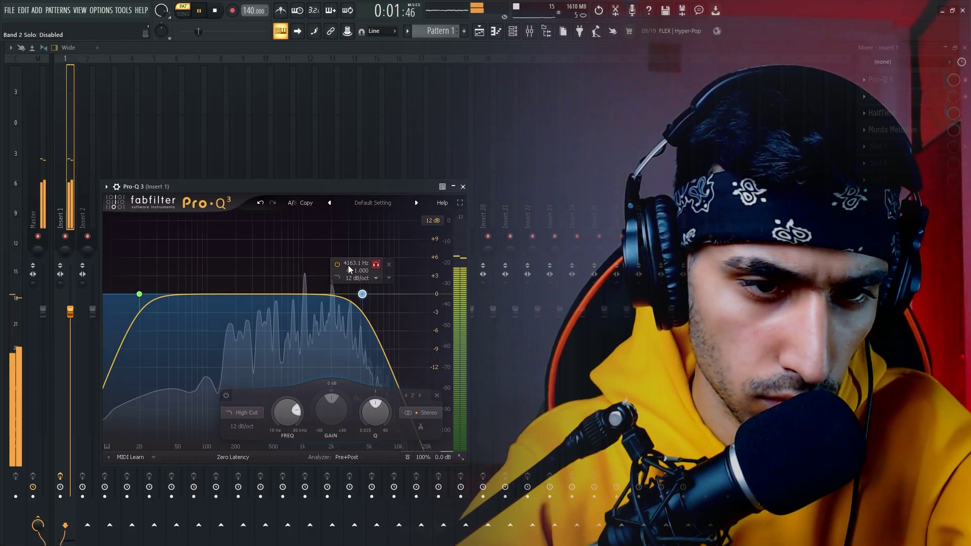
Set the Pro-Q 3 low cut on Insert 1 to about 129 Hz and add a slight bell cut in the upper mids
{"action": "mouse_move", "coordinate": [141, 290]}
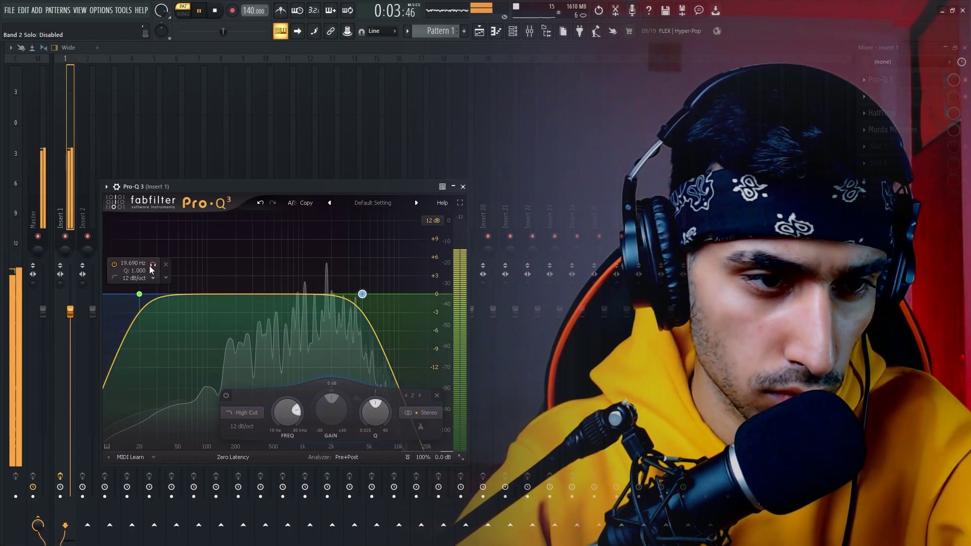
{"action": "left_click_drag", "start_coordinate": [149, 266], "coordinate": [224, 268]}
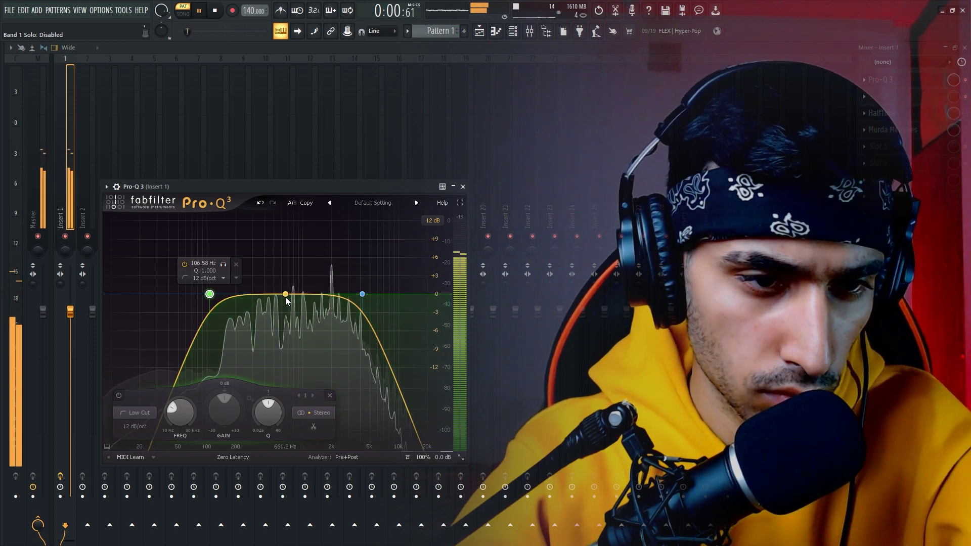
{"action": "mouse_move", "coordinate": [332, 295]}
{"action": "left_mouse_down"}
{"action": "mouse_move", "coordinate": [322, 318]}
{"action": "mouse_move", "coordinate": [316, 305]}
{"action": "left_mouse_up"}
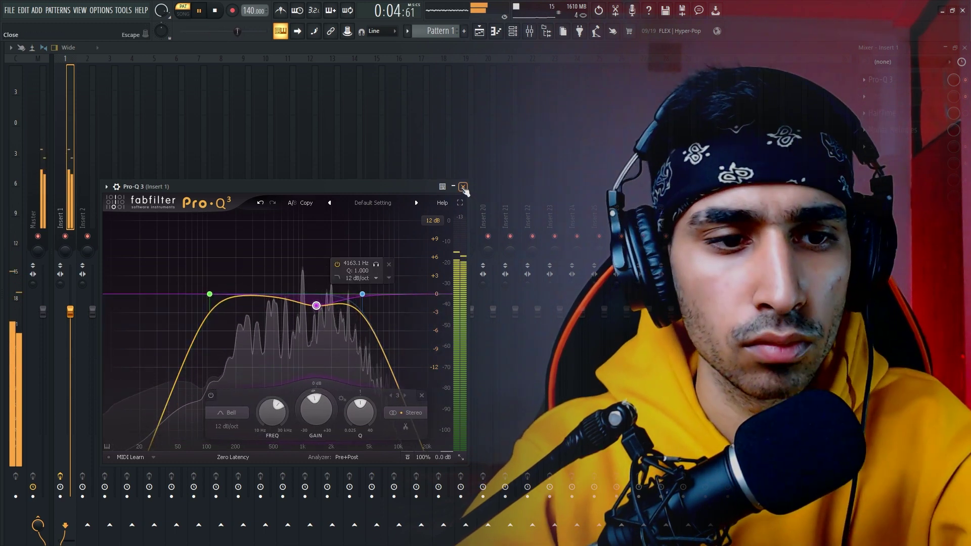
{"action": "left_click_drag", "start_coordinate": [209, 294], "coordinate": [217, 291]}
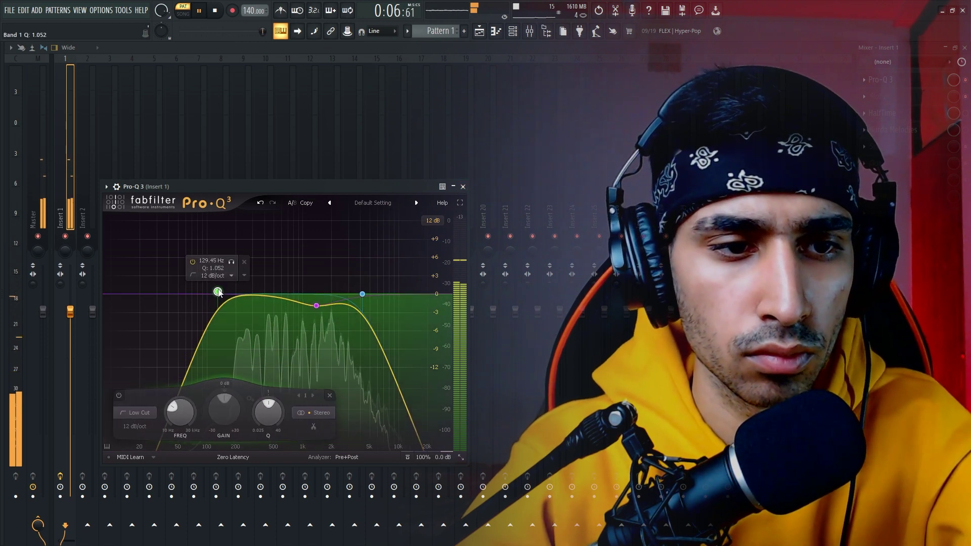
{"action": "left_click", "coordinate": [463, 187]}
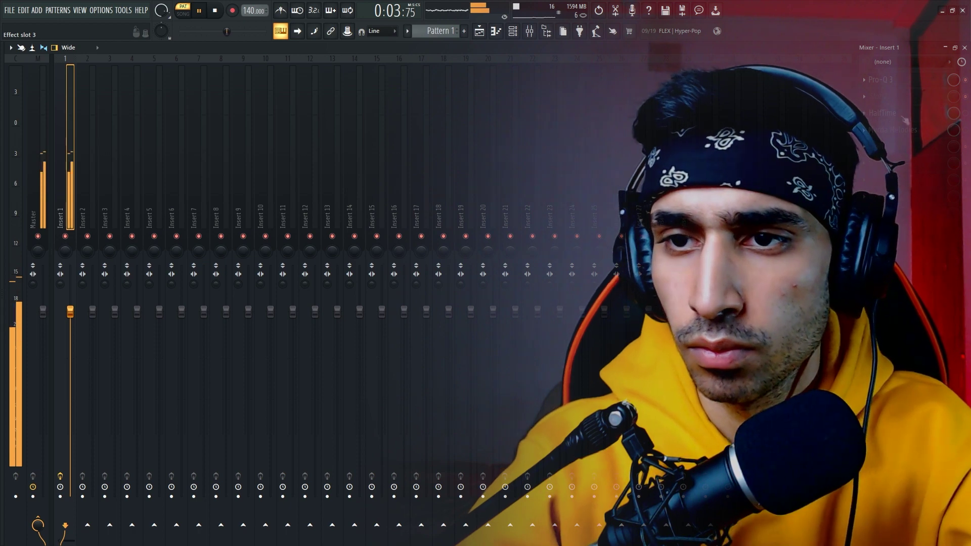
Enable HalfTime on Insert 1 and set its smoothing to 26 ms, low band split to 47 Hz and mix to 98%
{"action": "left_click", "coordinate": [965, 117]}
{"action": "left_click", "coordinate": [930, 115]}
{"action": "left_click", "coordinate": [930, 114]}
{"action": "left_click", "coordinate": [930, 114]}
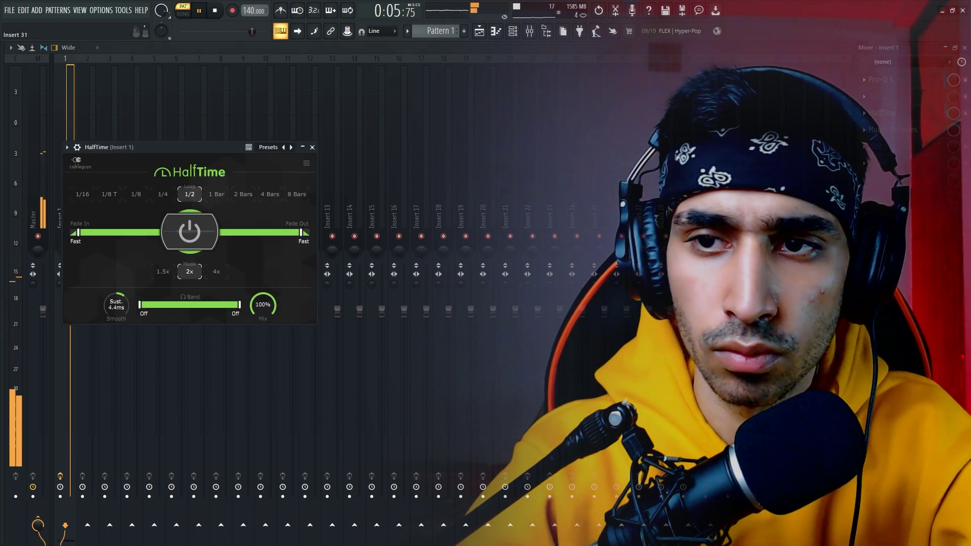
{"action": "left_click_drag", "start_coordinate": [211, 152], "coordinate": [341, 129]}
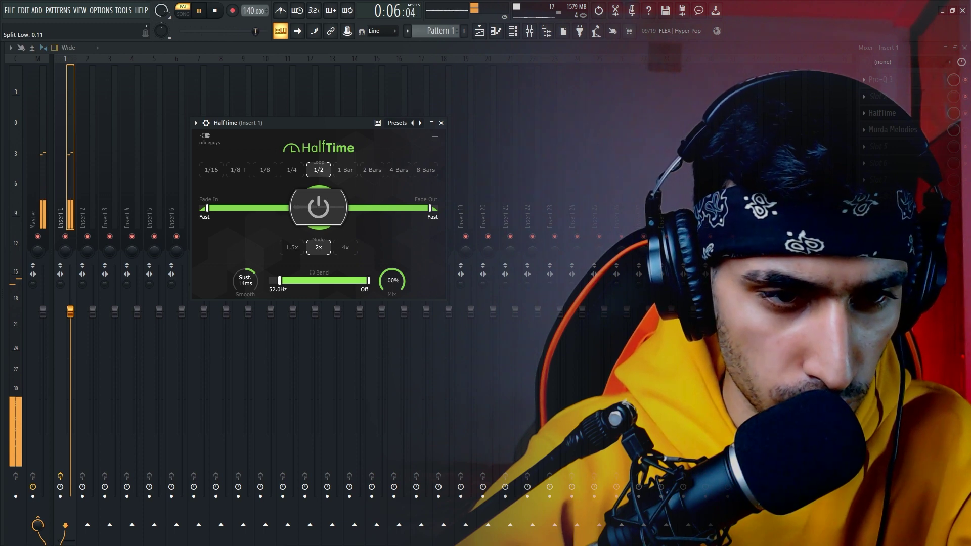
{"action": "left_click_drag", "start_coordinate": [249, 281], "coordinate": [248, 273]}
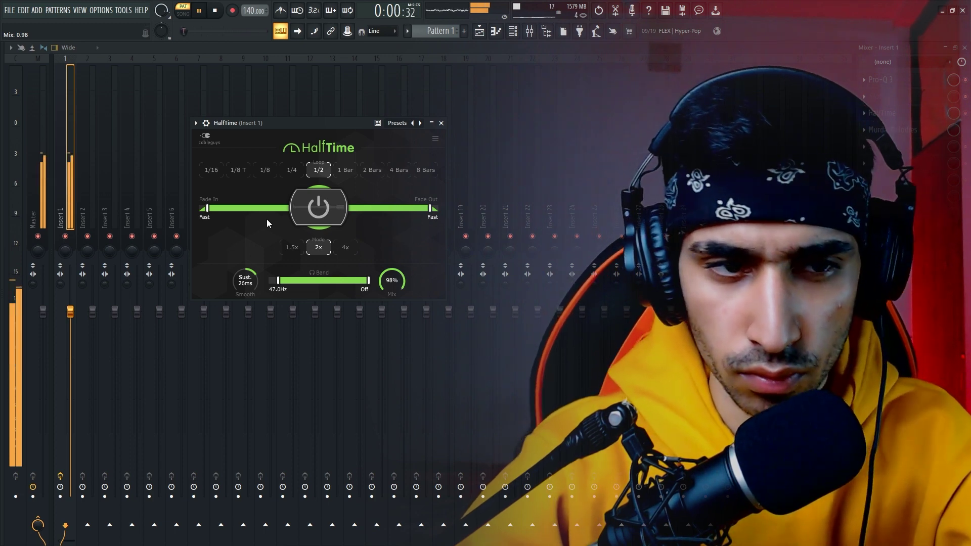
{"action": "left_click", "coordinate": [446, 129]}
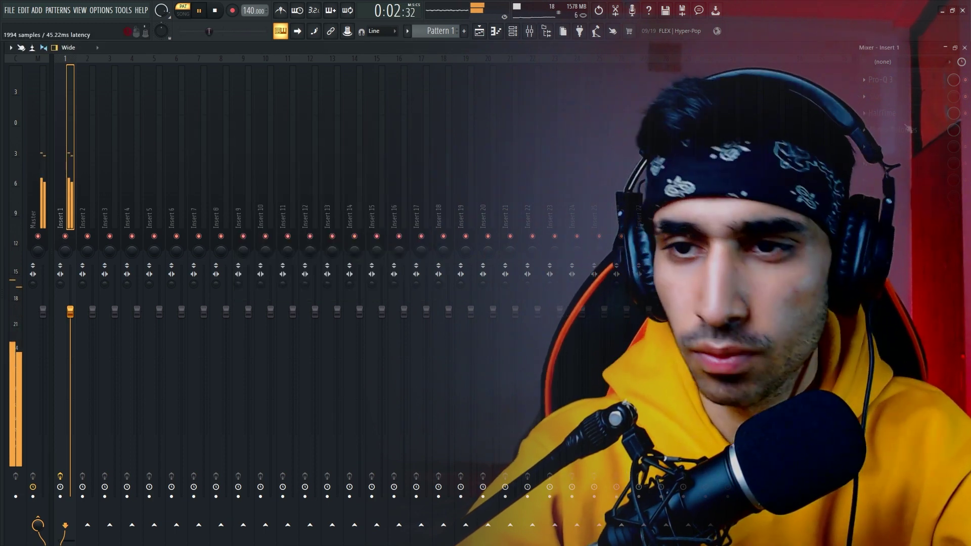
Open the Murda Melodies effect on Insert 1 and adjust its input level slightly
{"action": "left_click", "coordinate": [935, 132]}
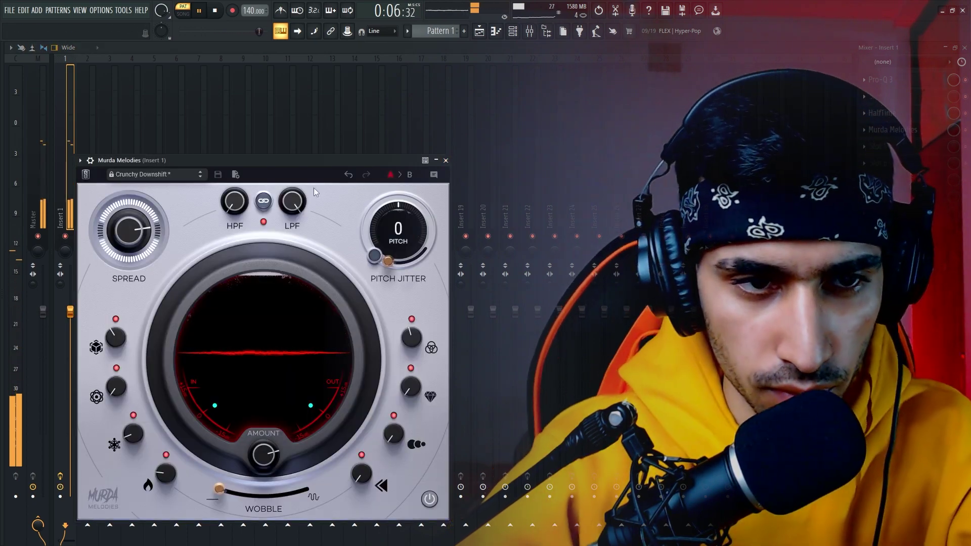
{"action": "left_click_drag", "start_coordinate": [209, 166], "coordinate": [237, 126]}
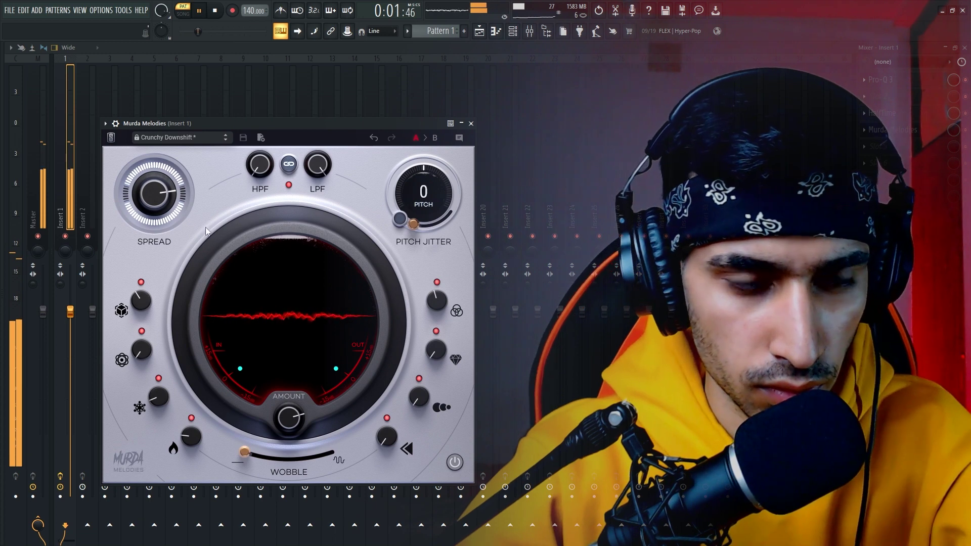
{"action": "mouse_move", "coordinate": [240, 370]}
{"action": "left_mouse_down"}
{"action": "mouse_move", "coordinate": [239, 353]}
{"action": "mouse_move", "coordinate": [243, 363]}
{"action": "left_mouse_up"}
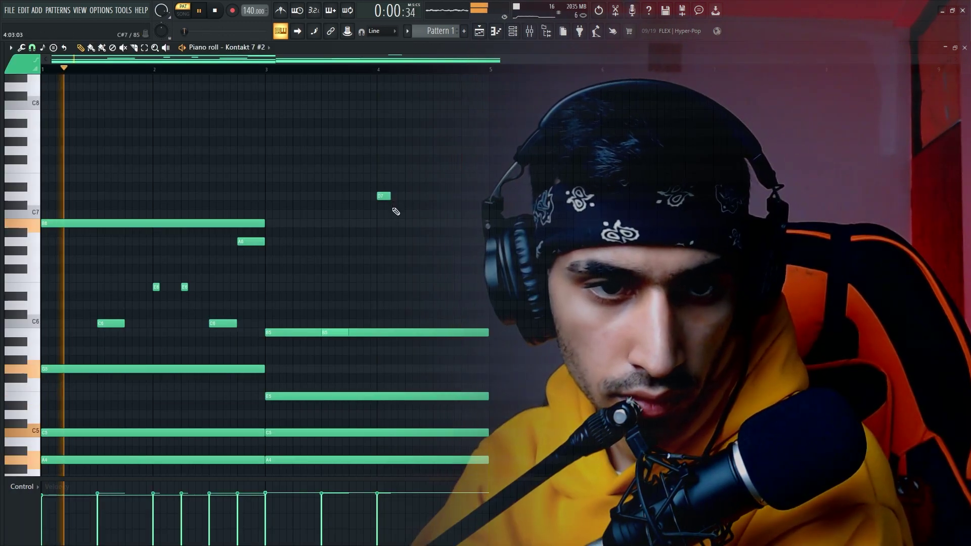
Continue the descending run in bar 4 with short C7, B6 and A6 notes
{"action": "left_click", "coordinate": [397, 214]}
{"action": "left_click", "coordinate": [411, 223]}
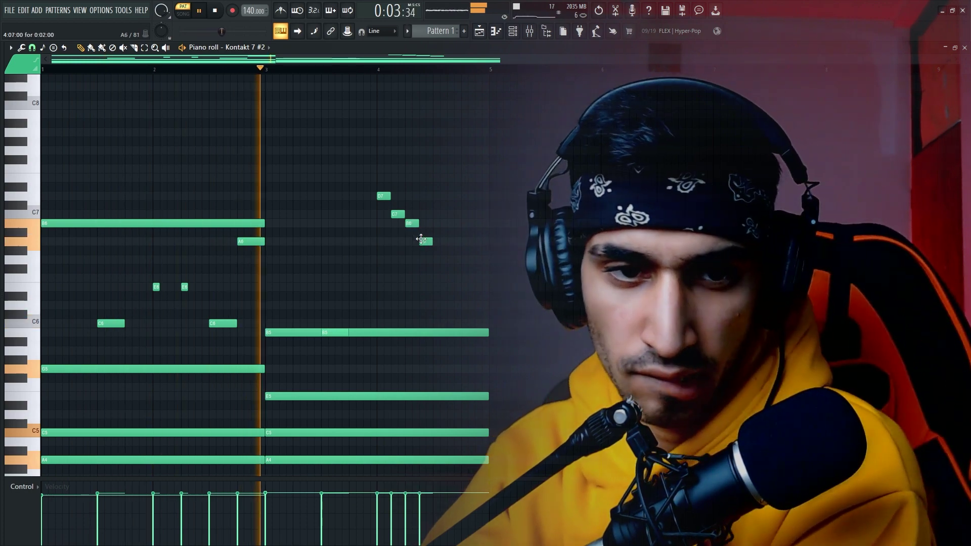
{"action": "left_click", "coordinate": [424, 241]}
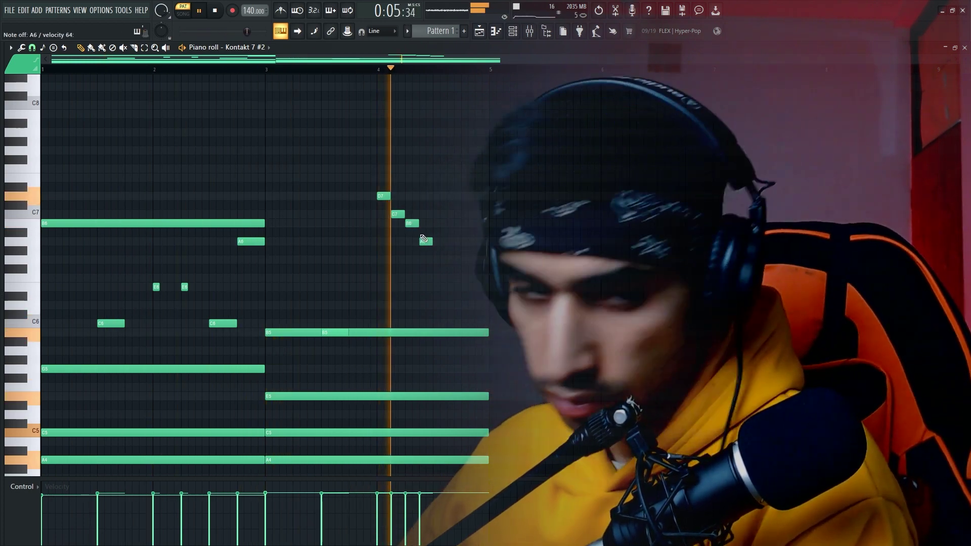
{"action": "key", "text": "space"}
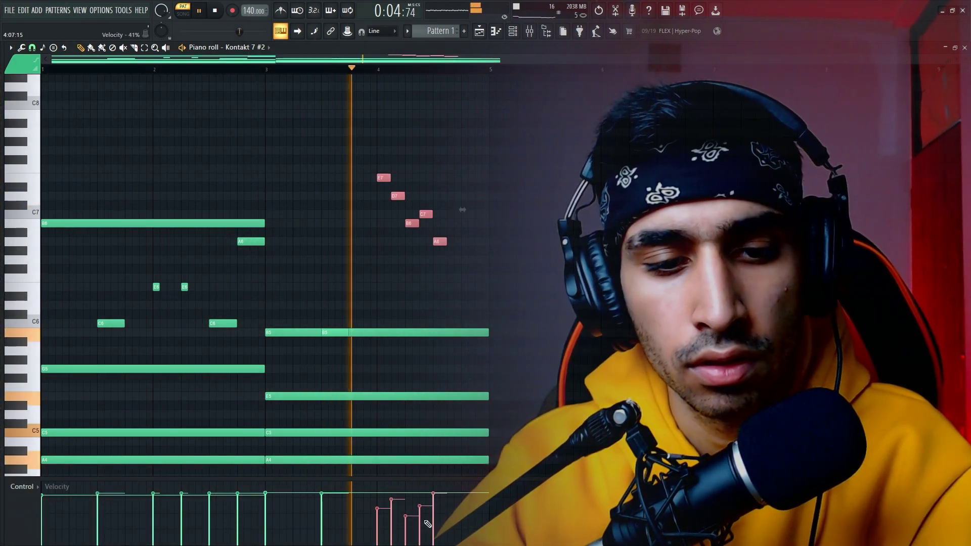
Lower the velocities of the bar 4 run into a quiet, slightly rising ramp and preview the E8 key
{"action": "left_click", "coordinate": [433, 521]}
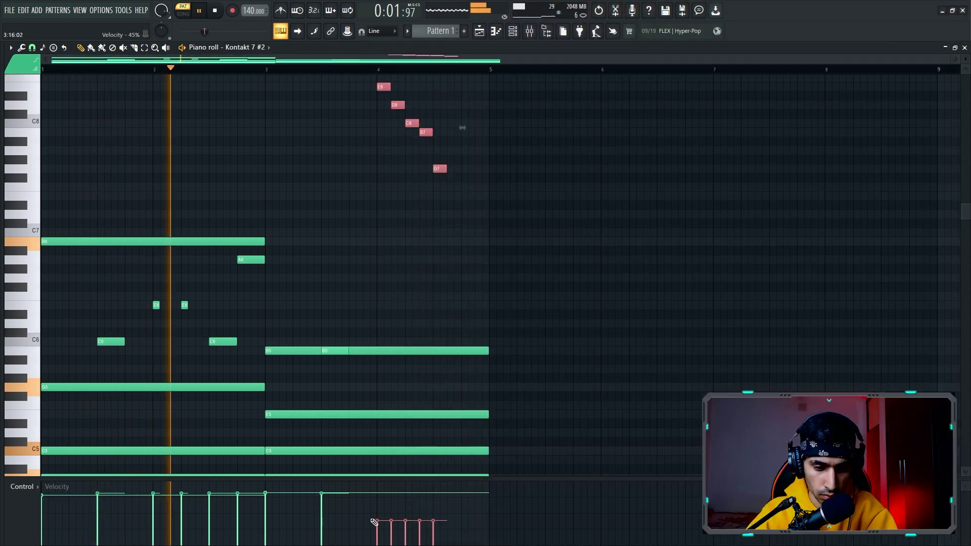
{"action": "left_click_drag", "start_coordinate": [375, 536], "coordinate": [433, 533]}
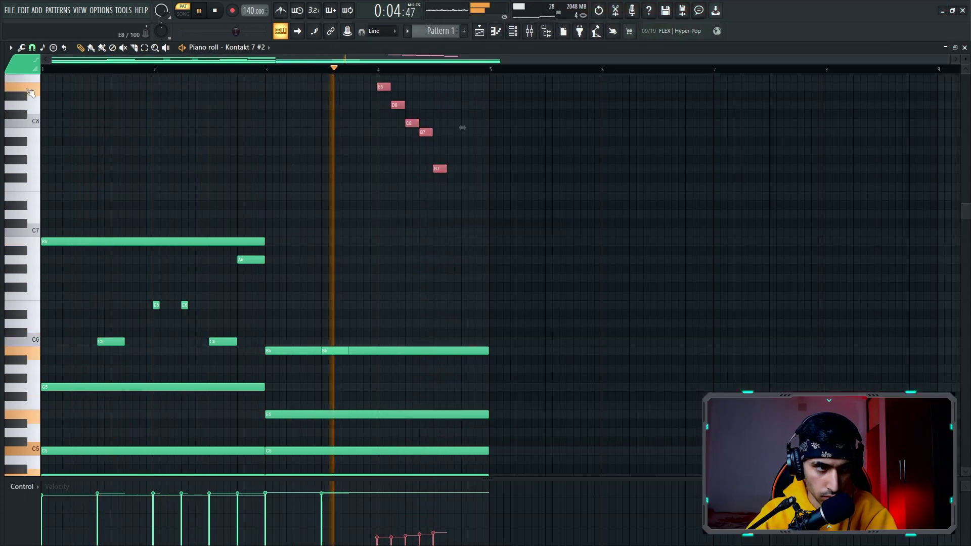
{"action": "left_click", "coordinate": [30, 92]}
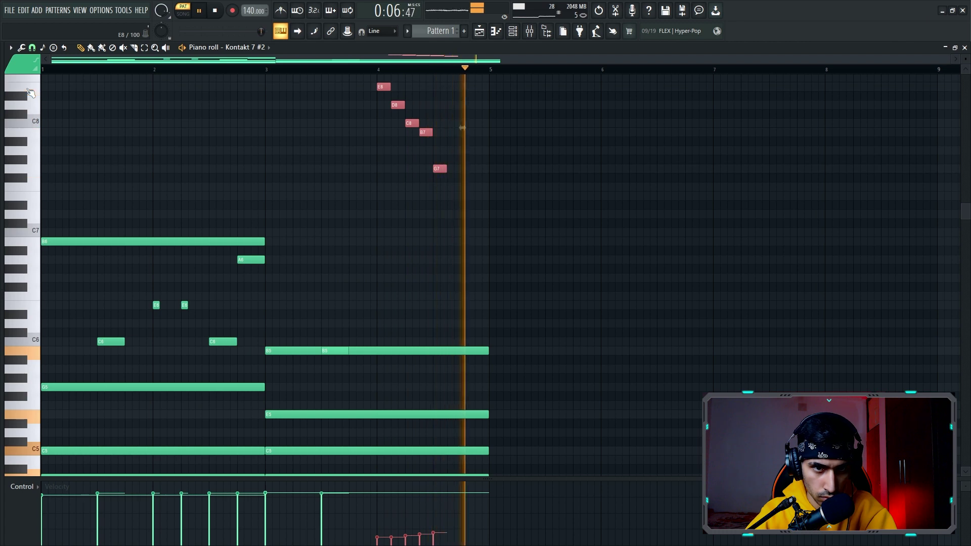
Delete the four descending notes that follow the E8 in bar 4
{"action": "left_click", "coordinate": [410, 82]}
{"action": "right_click", "coordinate": [398, 105]}
{"action": "right_click", "coordinate": [412, 123]}
{"action": "right_click", "coordinate": [426, 132]}
{"action": "right_click", "coordinate": [442, 170]}
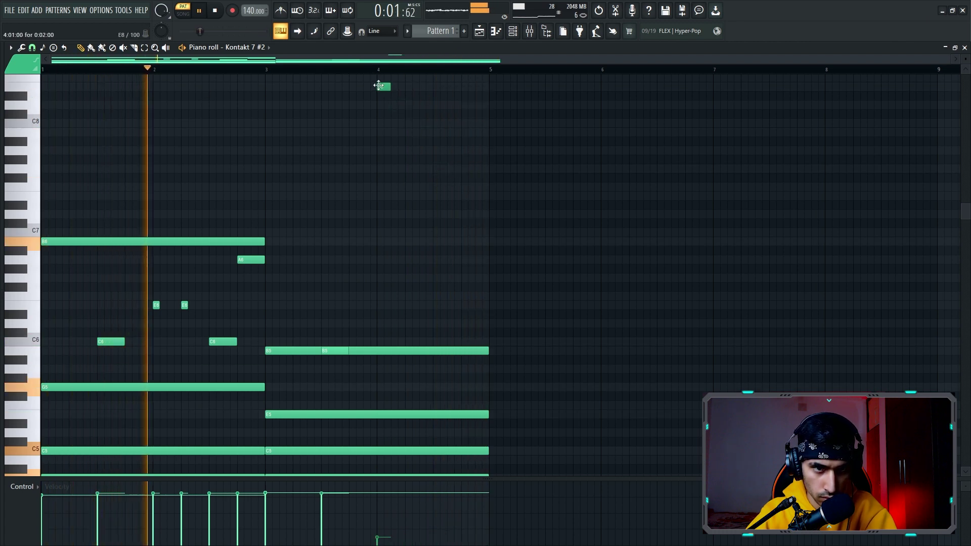
Draw three more short E8 notes in bar 4, followed by a D8 note
{"action": "left_click", "coordinate": [398, 87]}
{"action": "left_click", "coordinate": [411, 87]}
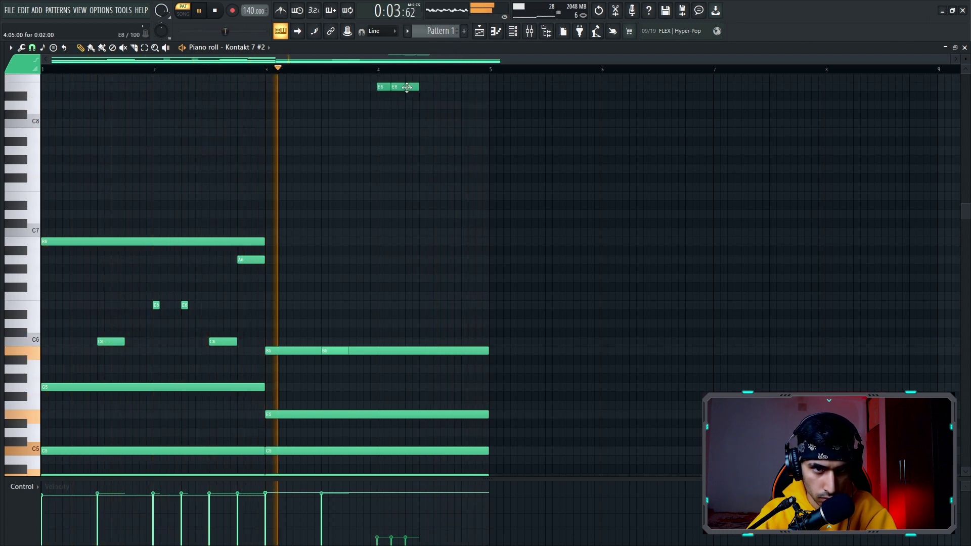
{"action": "left_click", "coordinate": [438, 87]}
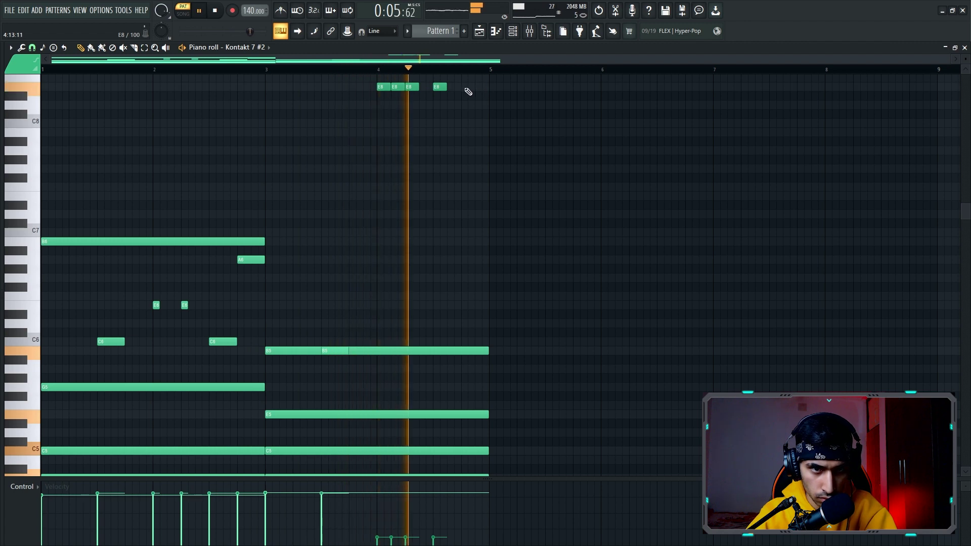
{"action": "left_click", "coordinate": [466, 105]}
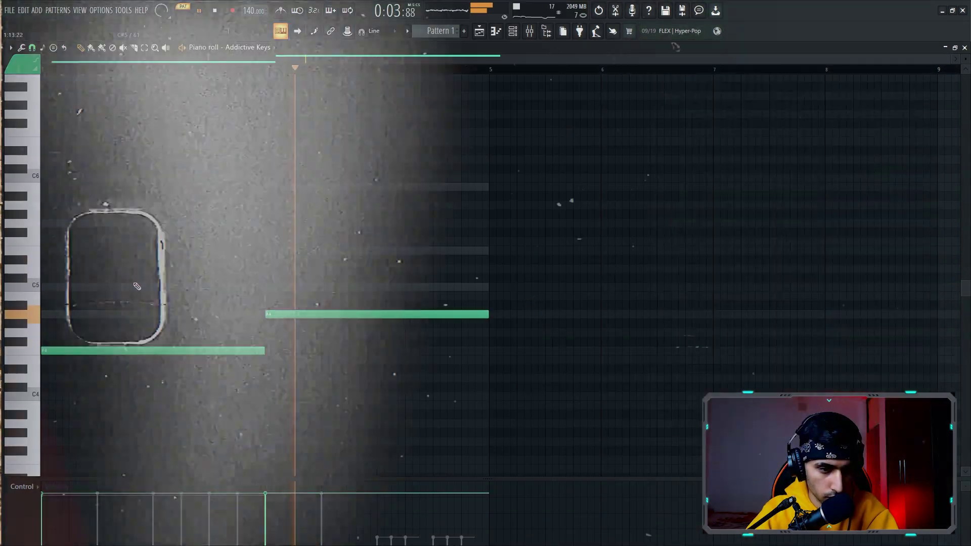
Add a one-bar C5 note at bar 1 and a one-bar E5 note at bar 3 to the Addictive Keys part
{"action": "left_click", "coordinate": [89, 286]}
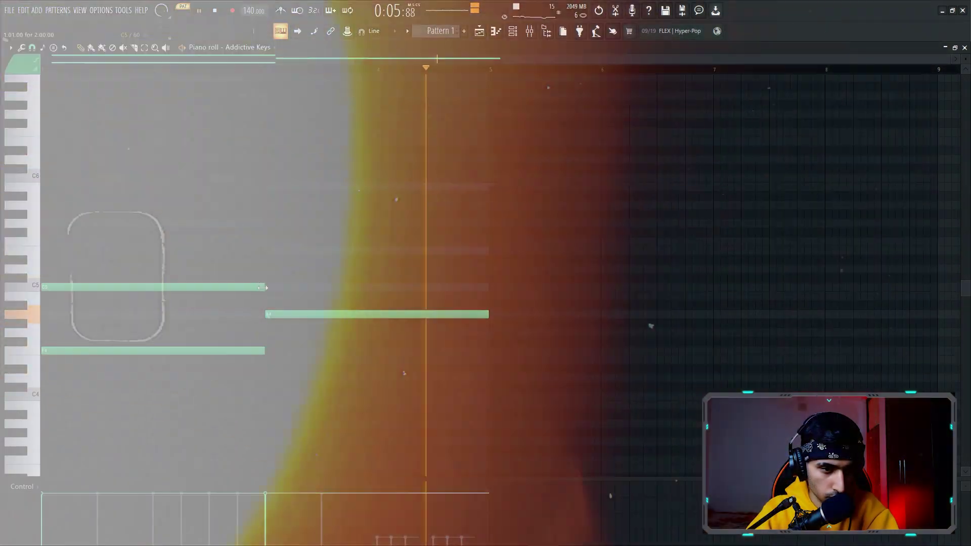
{"action": "left_click_drag", "start_coordinate": [140, 289], "coordinate": [153, 289]}
{"action": "left_click", "coordinate": [270, 251]}
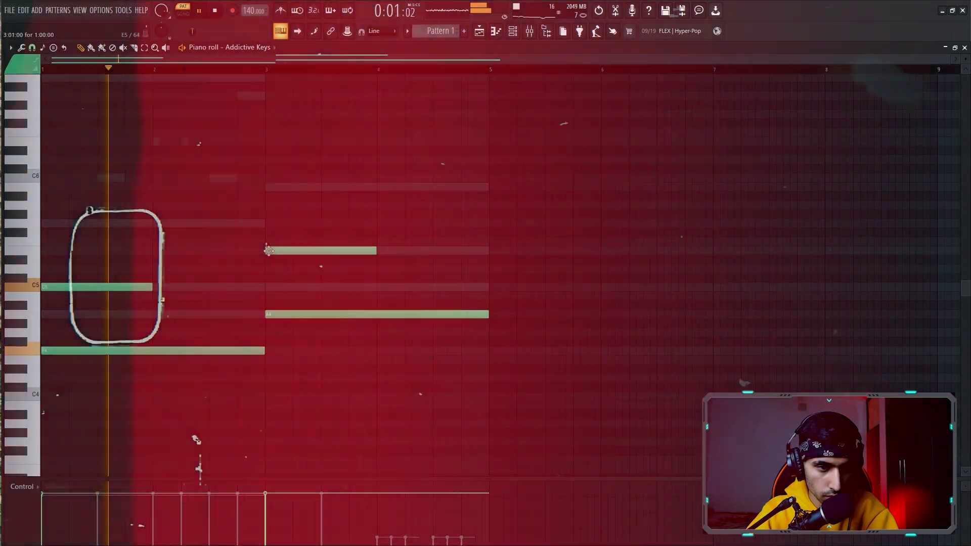
Transpose all the Addictive Keys notes down one octave and clear the selection
{"action": "left_click_drag", "start_coordinate": [353, 243], "coordinate": [76, 381]}
{"action": "key", "text": "ctrl+Down"}
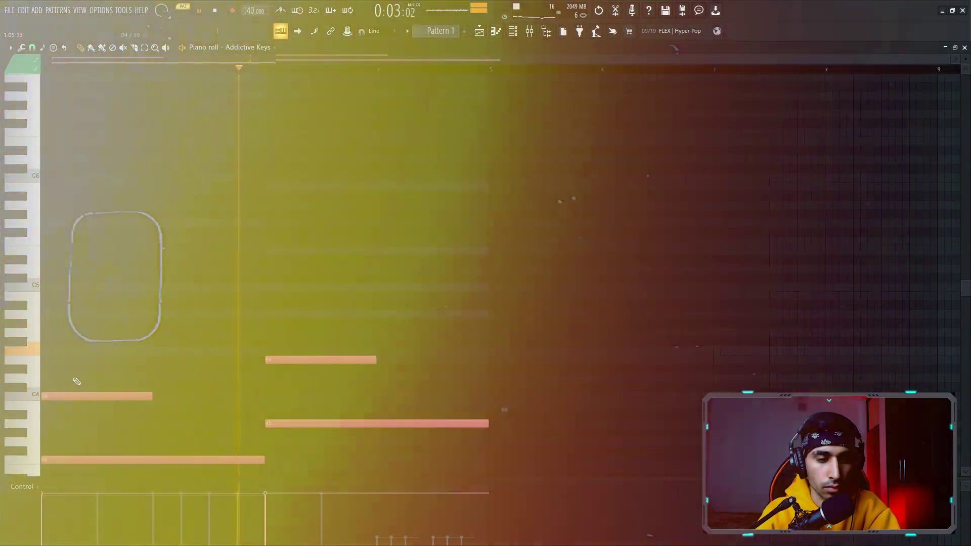
{"action": "scroll", "coordinate": [140, 266], "scroll_direction": "down", "scroll_amount": 2}
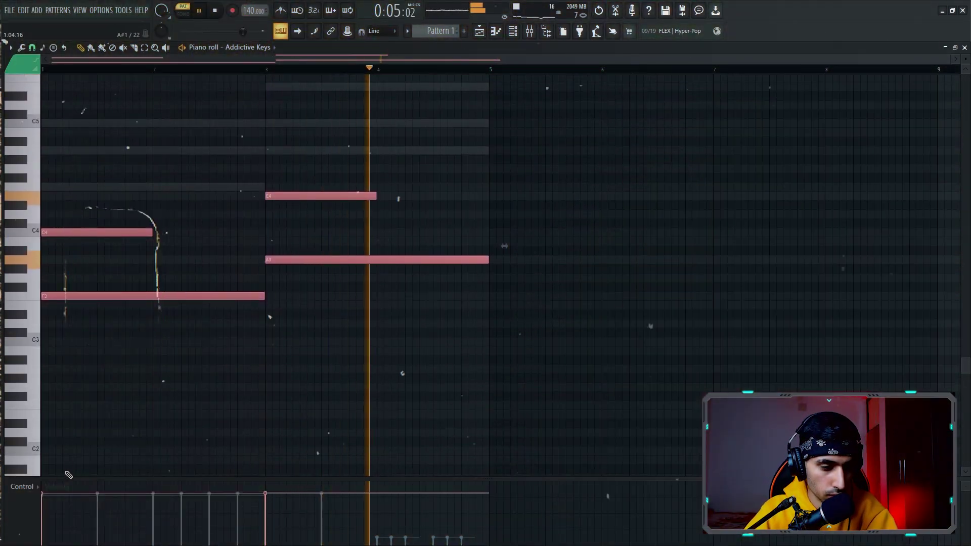
{"action": "key", "text": "ctrl+d"}
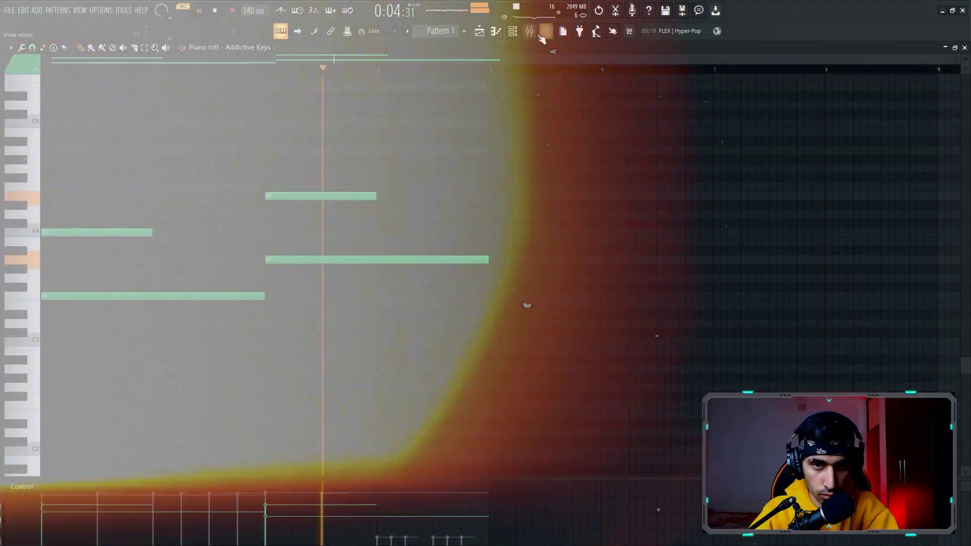
Enable HalfTime and Murda Melodies on mixer Insert 1 and restart playback to hear them
{"action": "left_click", "coordinate": [546, 31]}
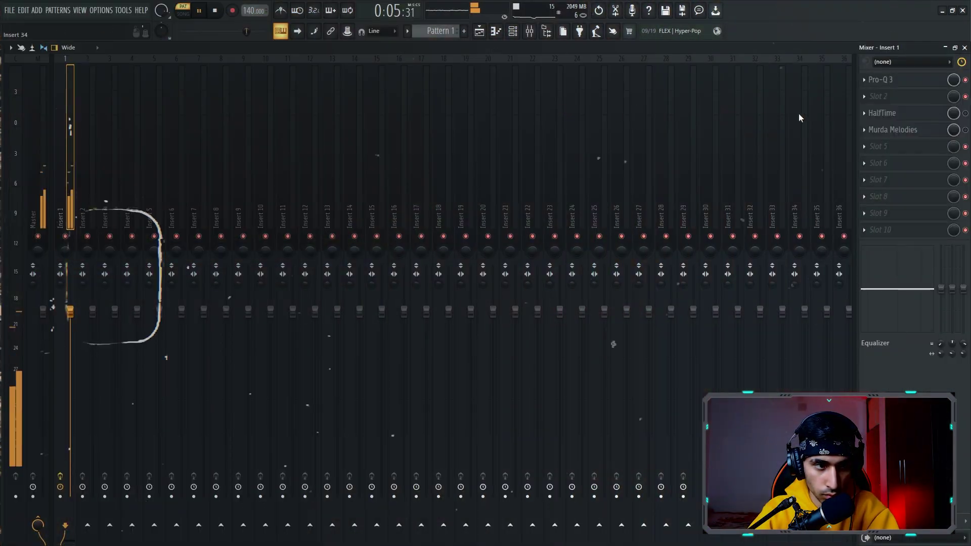
{"action": "key", "text": "space"}
{"action": "key", "text": "space"}
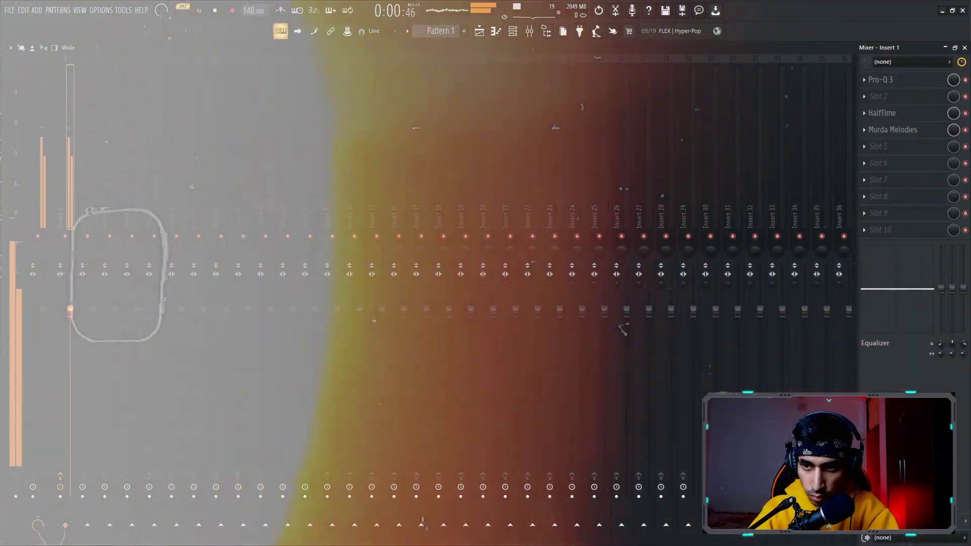
{"action": "left_click", "coordinate": [964, 48]}
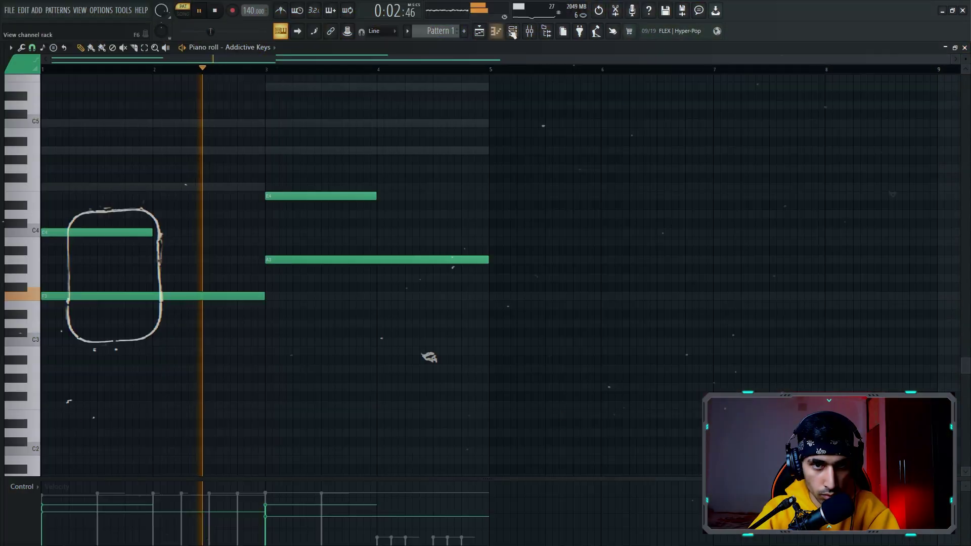
{"action": "key", "text": "F9"}
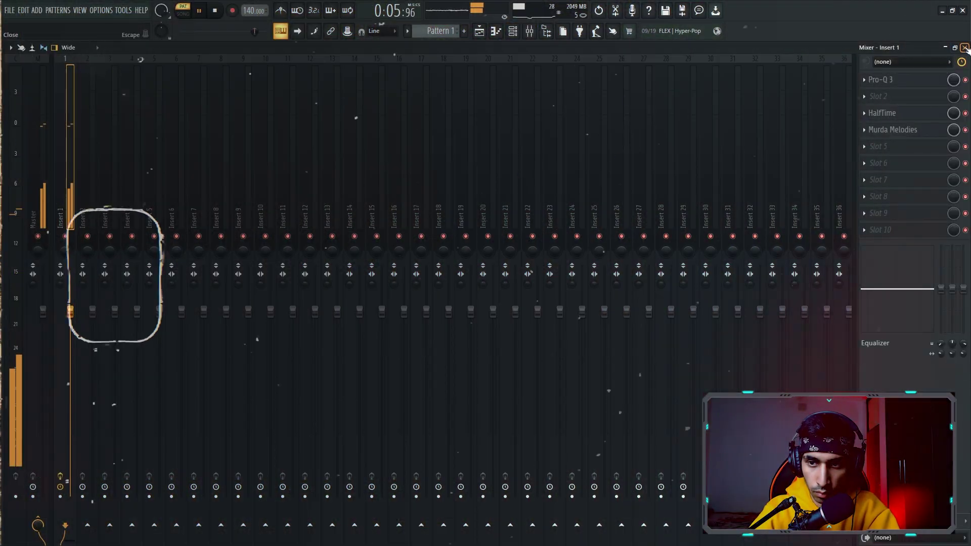
Draw one-beat notes in the Xpand!2 part: C4 at bar 1, F4 at bar 2, E4 at bar 3 and A3 at bar 4
{"action": "left_click", "coordinate": [964, 47]}
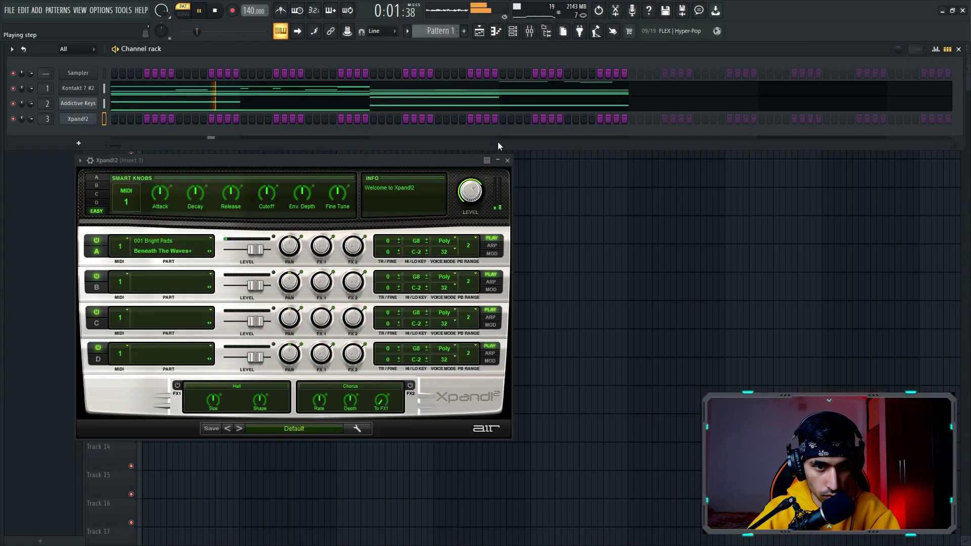
{"action": "left_click", "coordinate": [508, 161]}
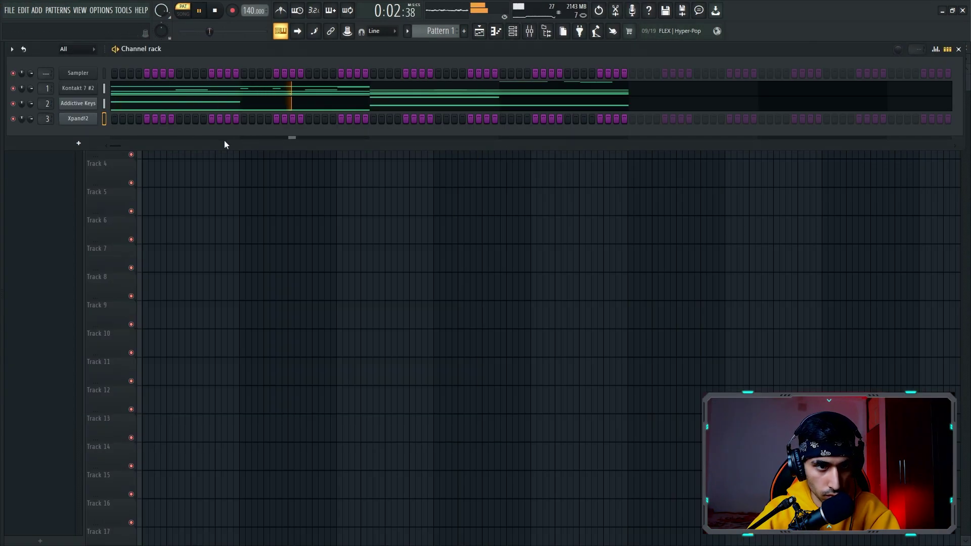
{"action": "right_click", "coordinate": [92, 122]}
{"action": "left_click", "coordinate": [116, 122]}
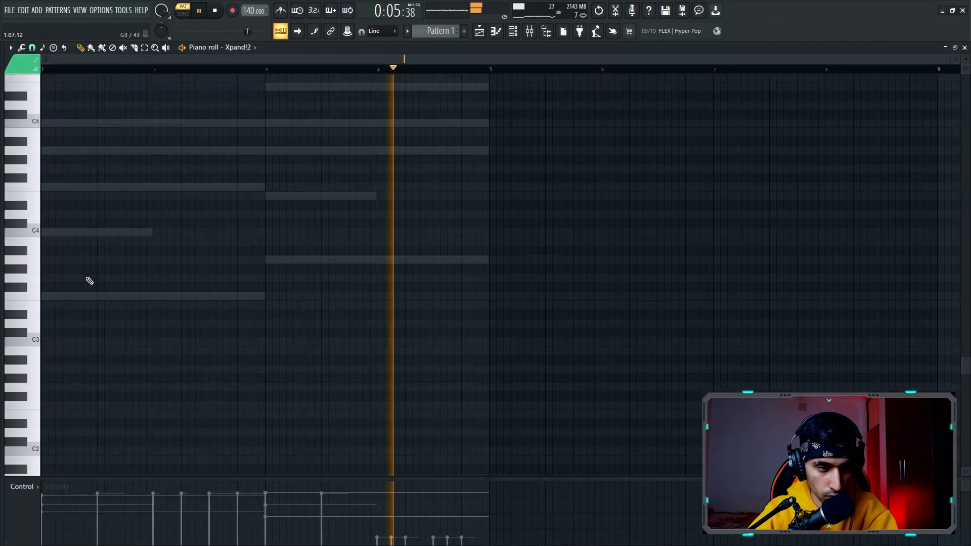
{"action": "left_click_drag", "start_coordinate": [151, 233], "coordinate": [71, 232]}
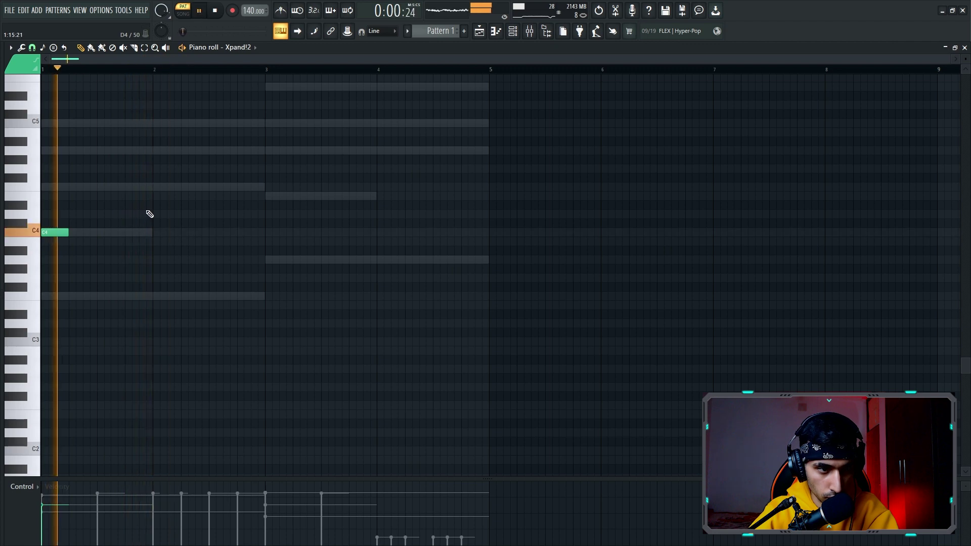
{"action": "left_click_drag", "start_coordinate": [152, 186], "coordinate": [156, 183]}
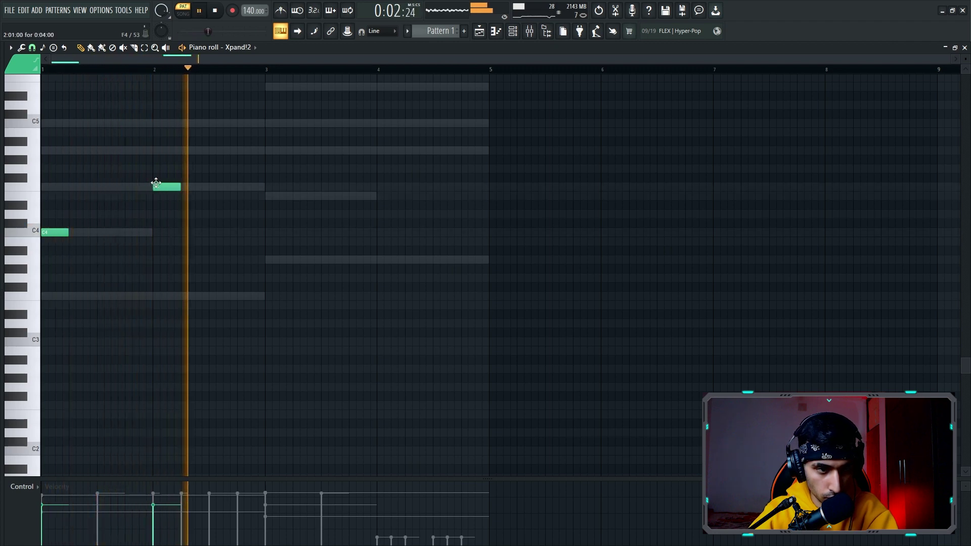
{"action": "left_click", "coordinate": [267, 197]}
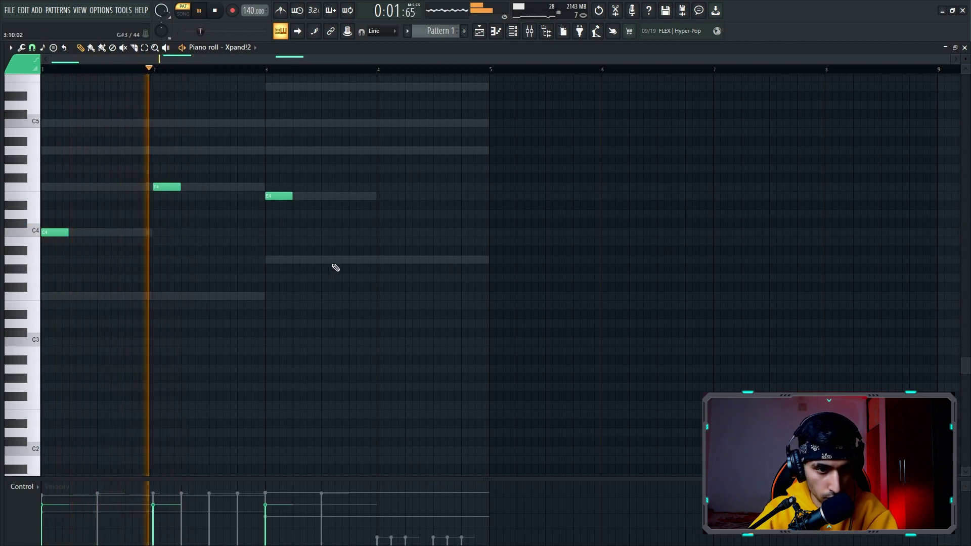
{"action": "left_click", "coordinate": [380, 260]}
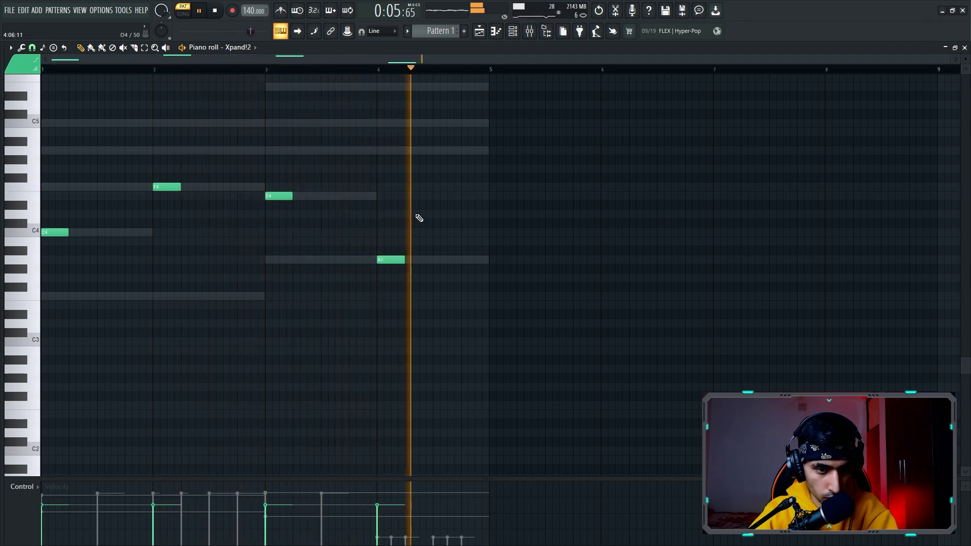
{"action": "scroll", "coordinate": [419, 218], "scroll_direction": "up", "scroll_amount": 3}
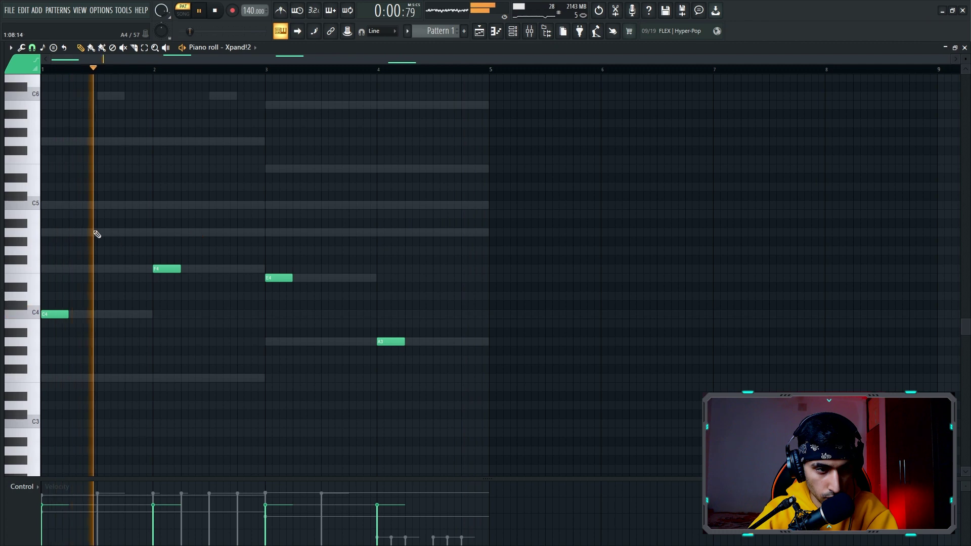
{"action": "left_click", "coordinate": [137, 206]}
{"action": "right_click", "coordinate": [137, 207]}
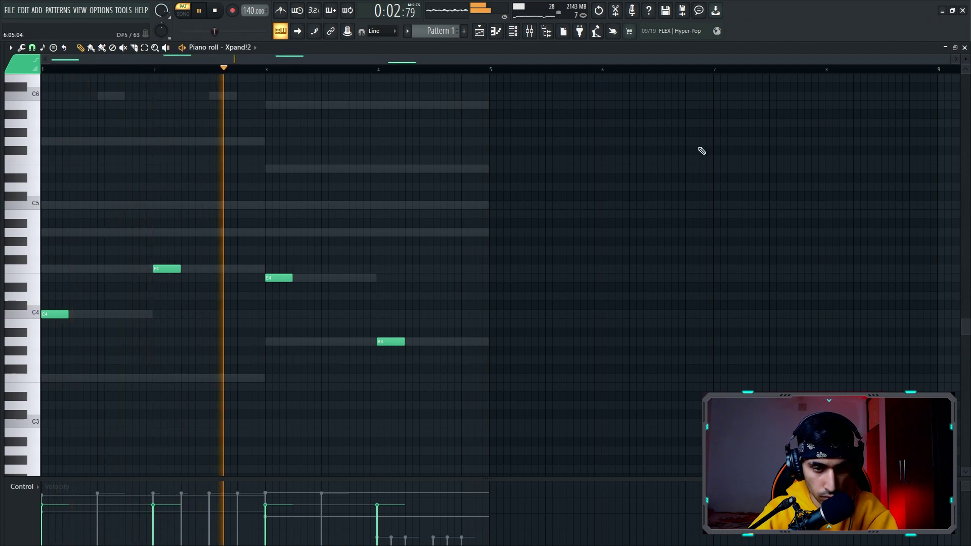
Browse the Xpand!2 pad presets during playback and choose +07 All Angels
{"action": "left_click", "coordinate": [964, 48]}
{"action": "left_click", "coordinate": [79, 120]}
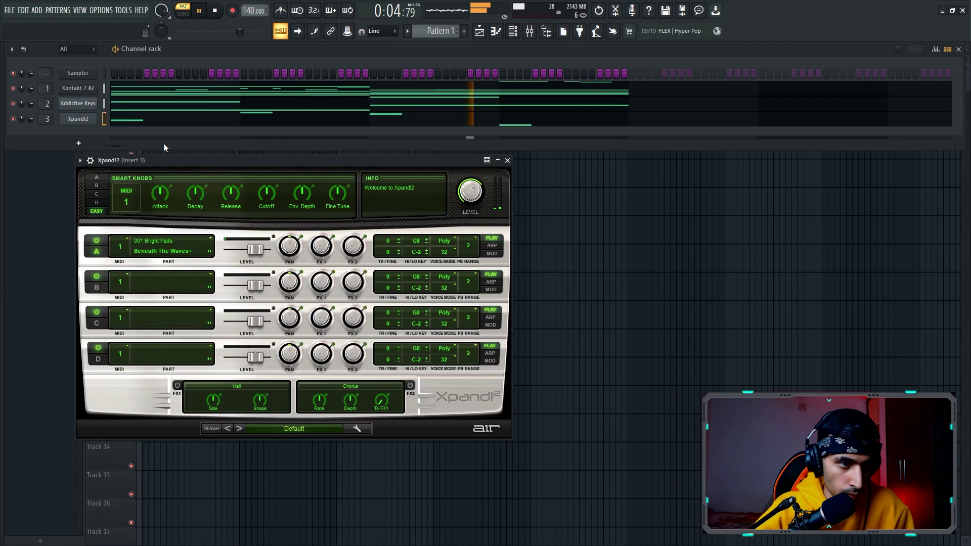
{"action": "left_click", "coordinate": [241, 428]}
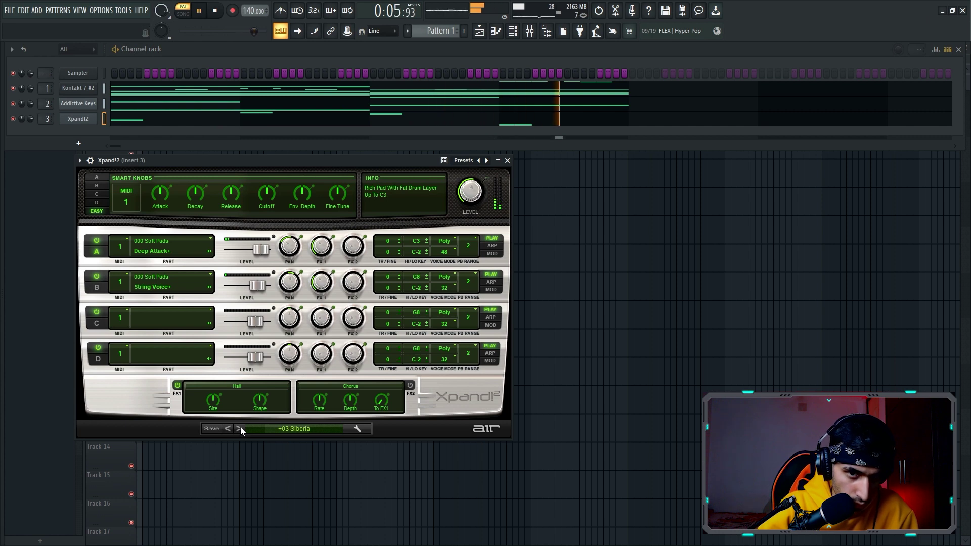
{"action": "left_click", "coordinate": [241, 428]}
{"action": "left_click", "coordinate": [239, 429]}
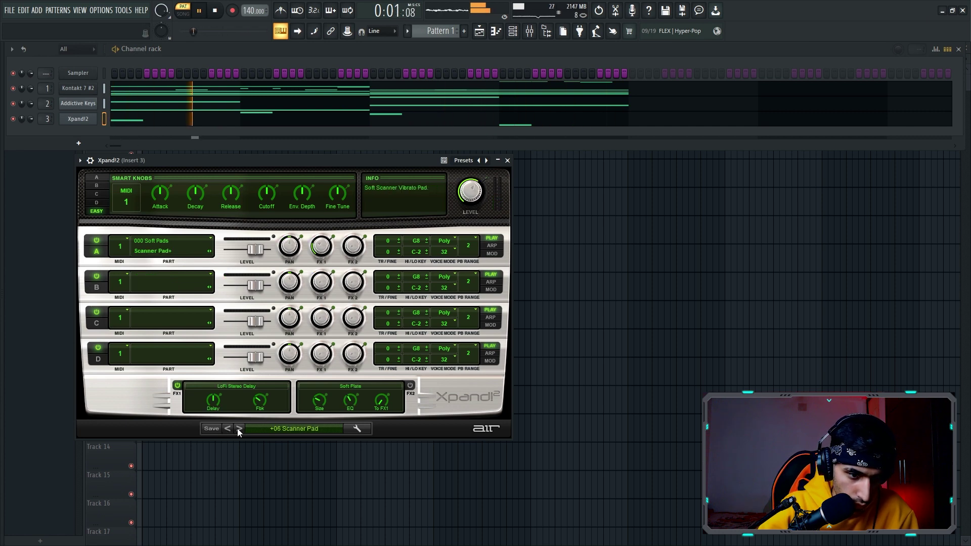
{"action": "left_click", "coordinate": [238, 429]}
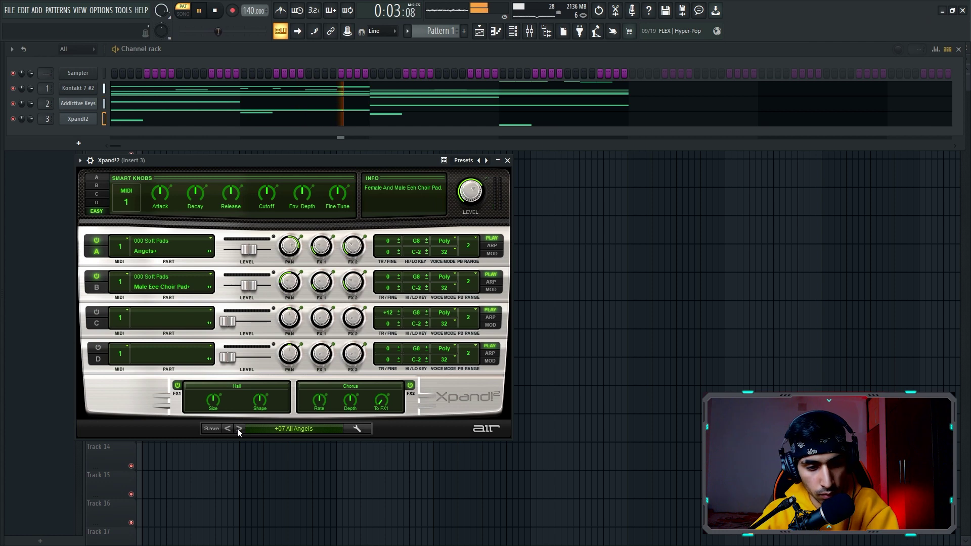
Transpose the four Xpand!2 notes up two octaves so the part starts on C6
{"action": "left_click", "coordinate": [508, 161]}
{"action": "left_click", "coordinate": [492, 121]}
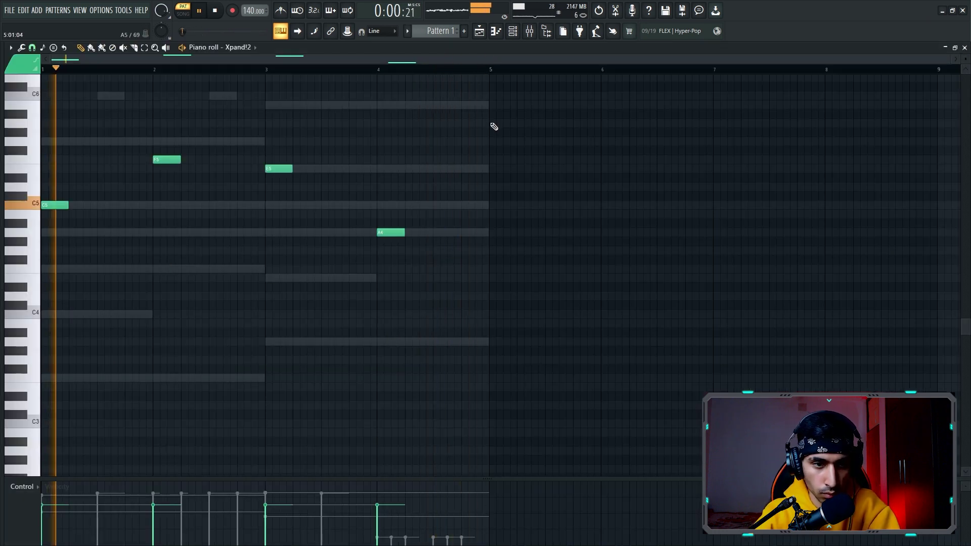
{"action": "key", "text": "space"}
{"action": "key", "text": "ctrl+Up"}
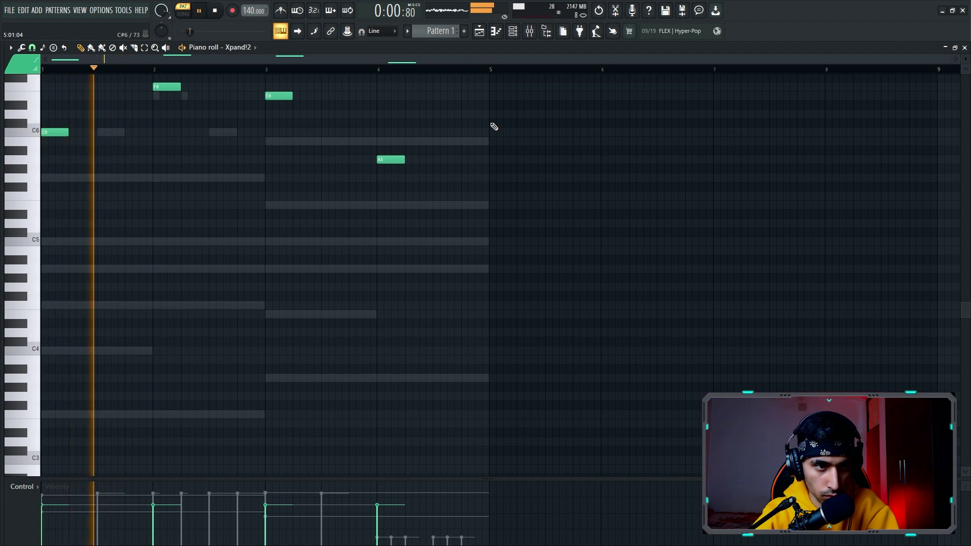
{"action": "scroll", "coordinate": [494, 132], "scroll_direction": "up", "scroll_amount": 3}
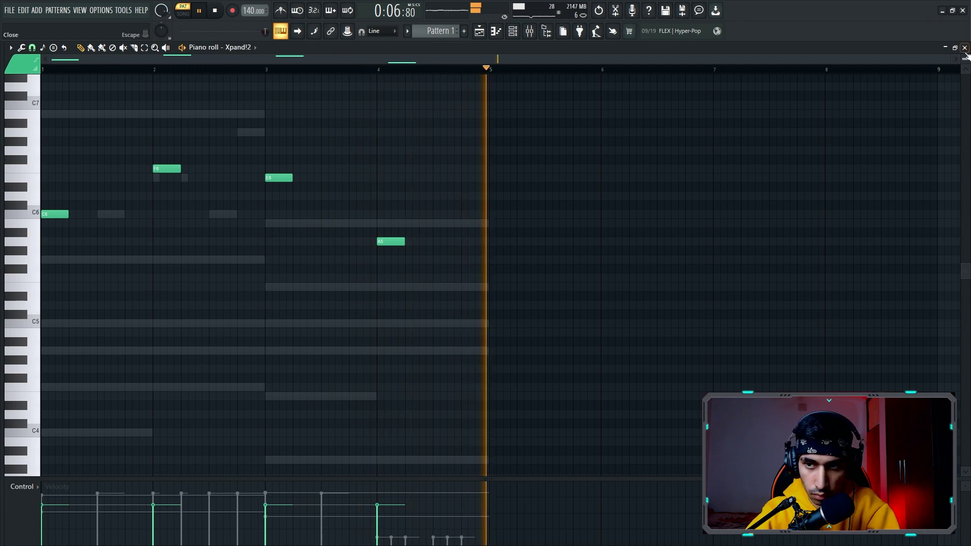
{"action": "left_click", "coordinate": [964, 48]}
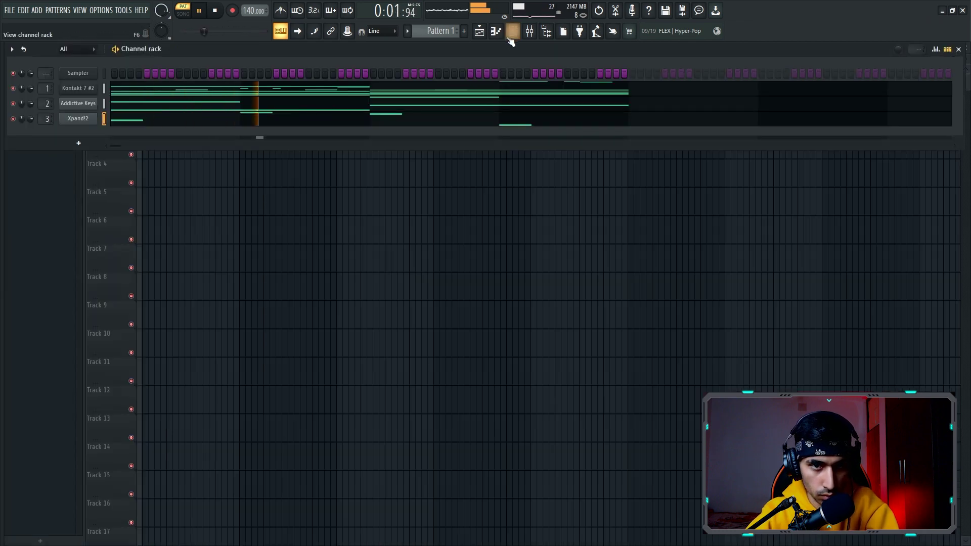
Switch the Drip effect on mixer Insert 3 to the BIG TIME preset
{"action": "left_click", "coordinate": [529, 32]}
{"action": "left_click", "coordinate": [300, 150]}
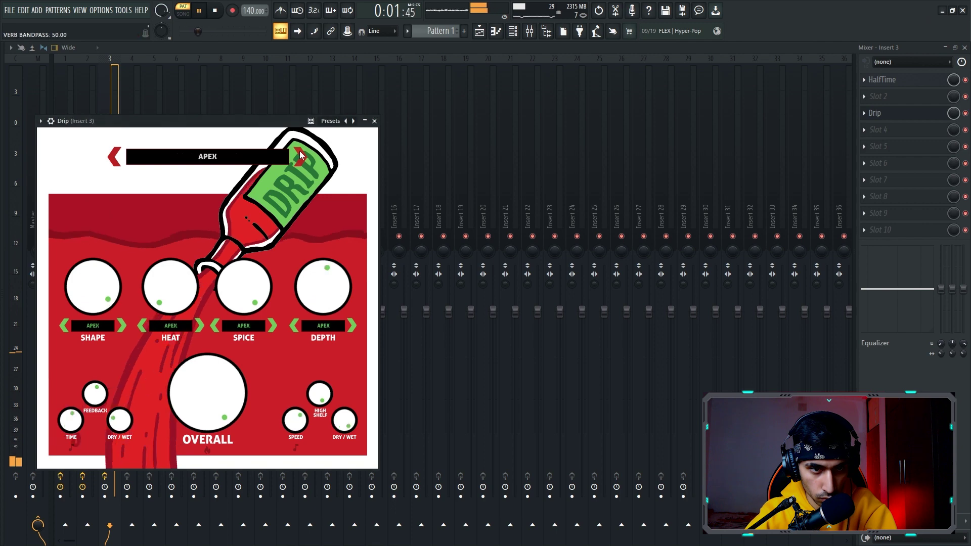
{"action": "left_click", "coordinate": [299, 151]}
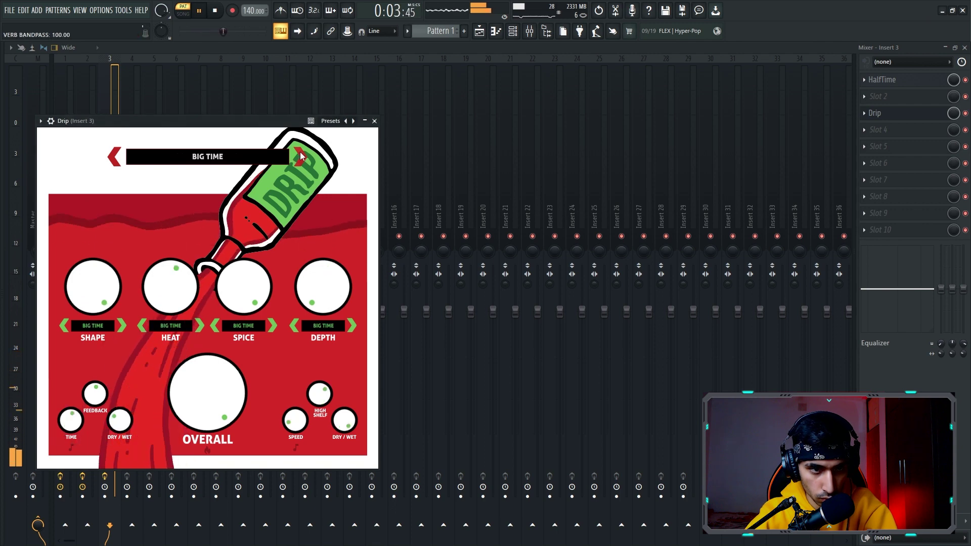
{"action": "left_click", "coordinate": [374, 121]}
{"action": "left_click", "coordinate": [964, 48]}
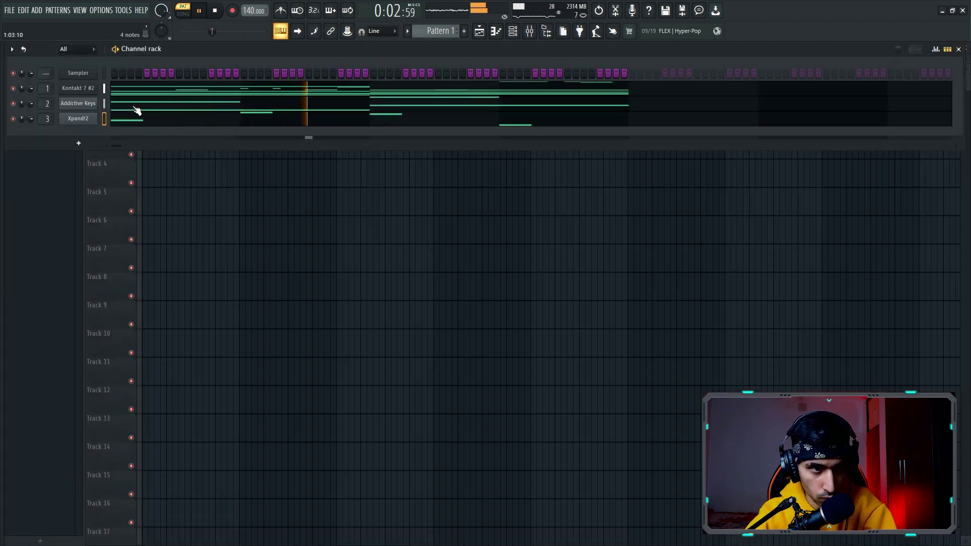
Transpose the Xpand!2 notes up one more octave to start on C7, and return to the mixer
{"action": "left_click", "coordinate": [218, 118]}
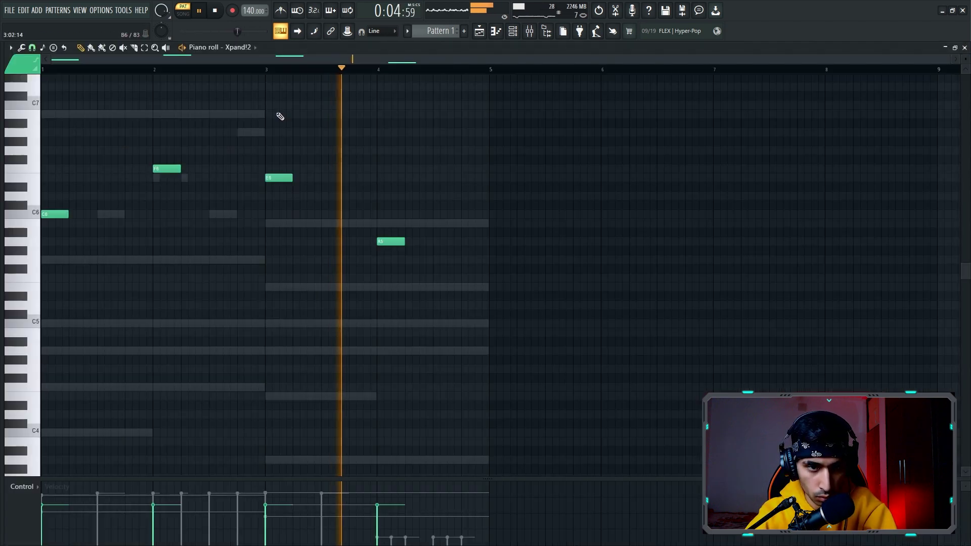
{"action": "scroll", "coordinate": [401, 147], "scroll_direction": "down", "scroll_amount": 3}
{"action": "scroll", "coordinate": [404, 146], "scroll_direction": "up", "scroll_amount": 3}
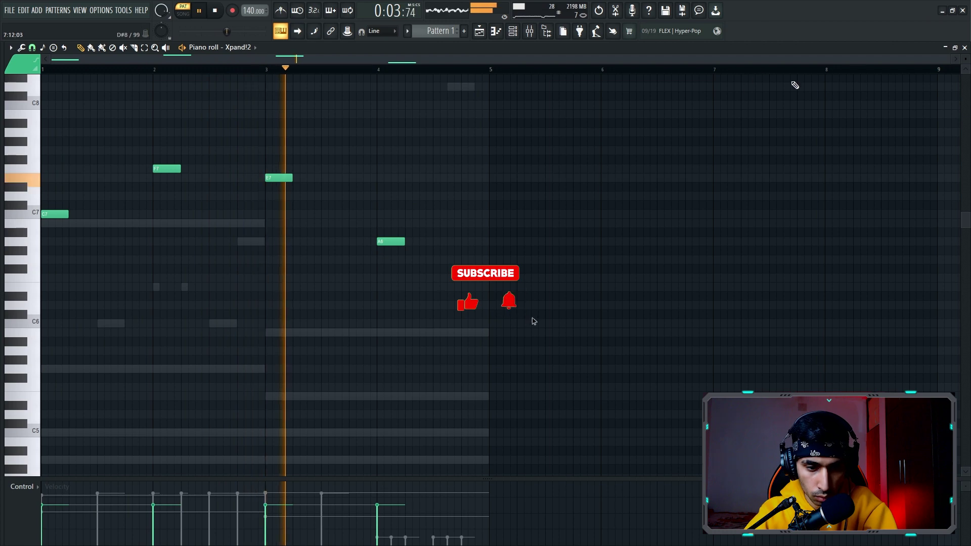
{"action": "key", "text": "F7"}
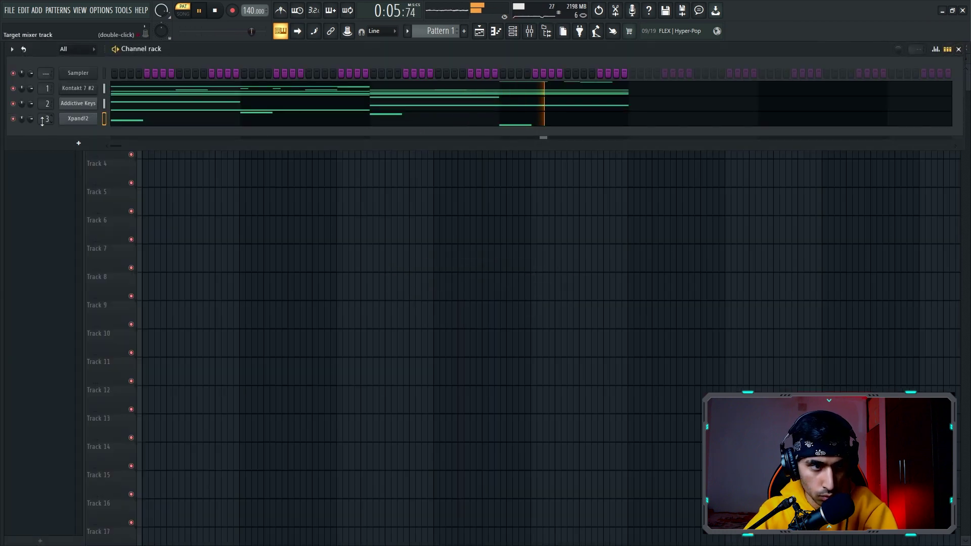
{"action": "left_click", "coordinate": [530, 32]}
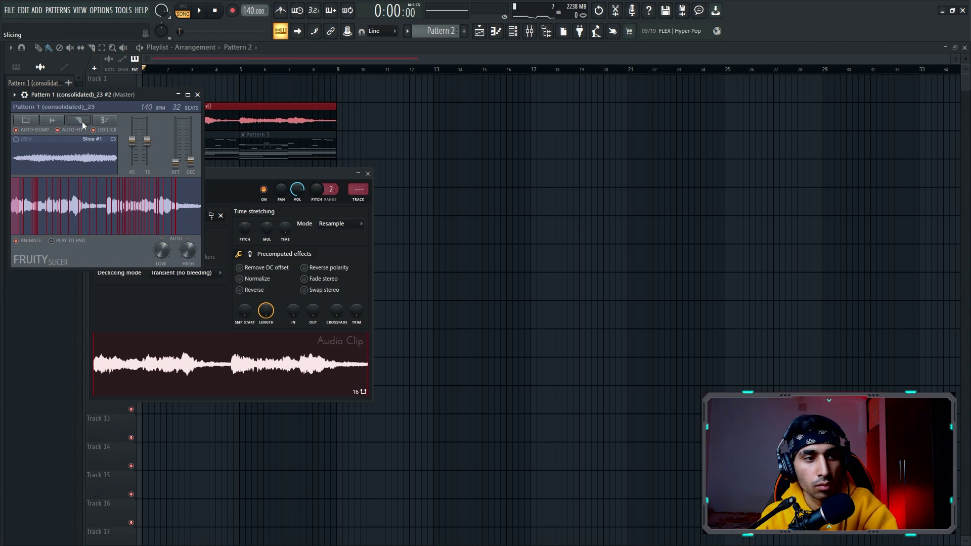
Slice the consolidated Pattern 1 audio by beat in Fruity Slicer and close the open plugin and clip windows
{"action": "left_click", "coordinate": [82, 121]}
{"action": "left_click", "coordinate": [90, 224]}
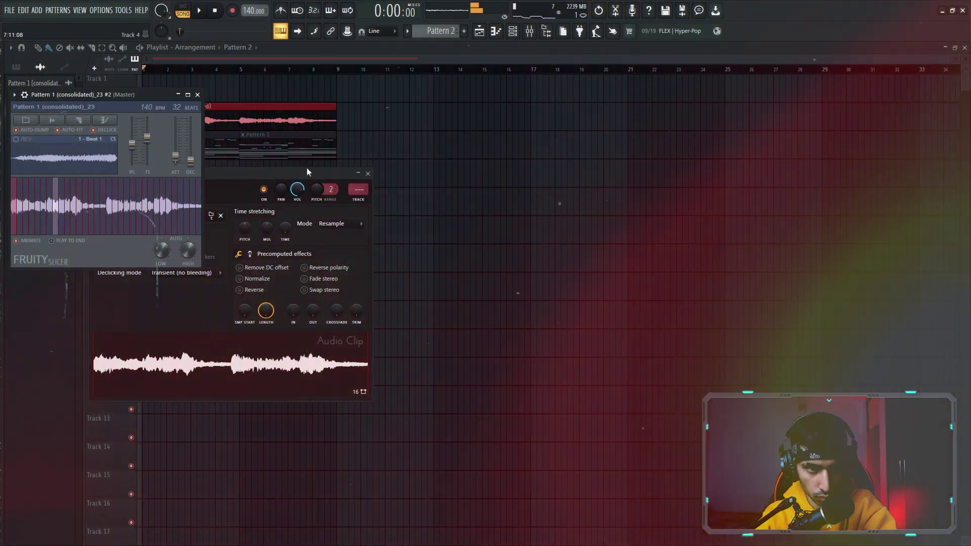
{"action": "left_click", "coordinate": [368, 173]}
{"action": "key", "text": "Escape"}
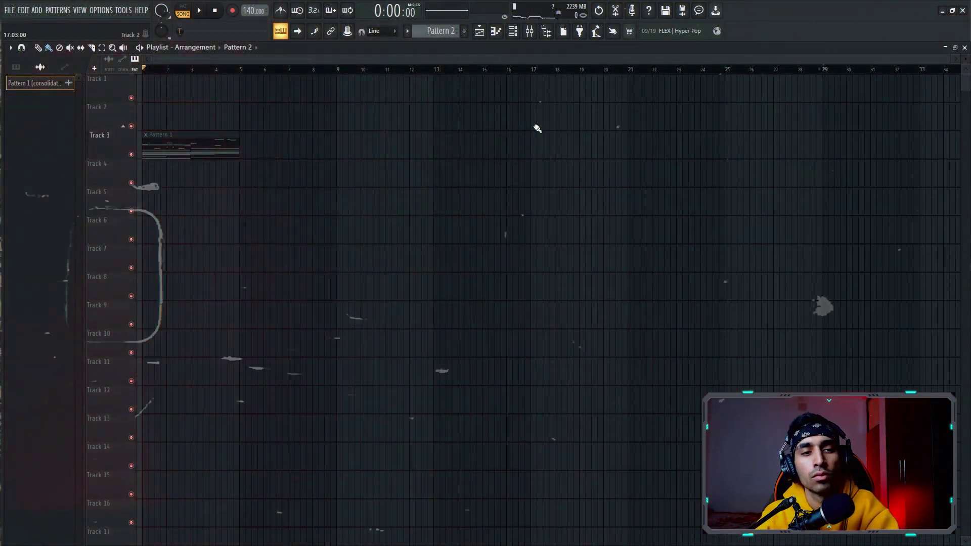
Remove the remaining Pattern 1 clip from the playlist and delete the consolidated audio clip's channel
{"action": "right_click", "coordinate": [202, 144]}
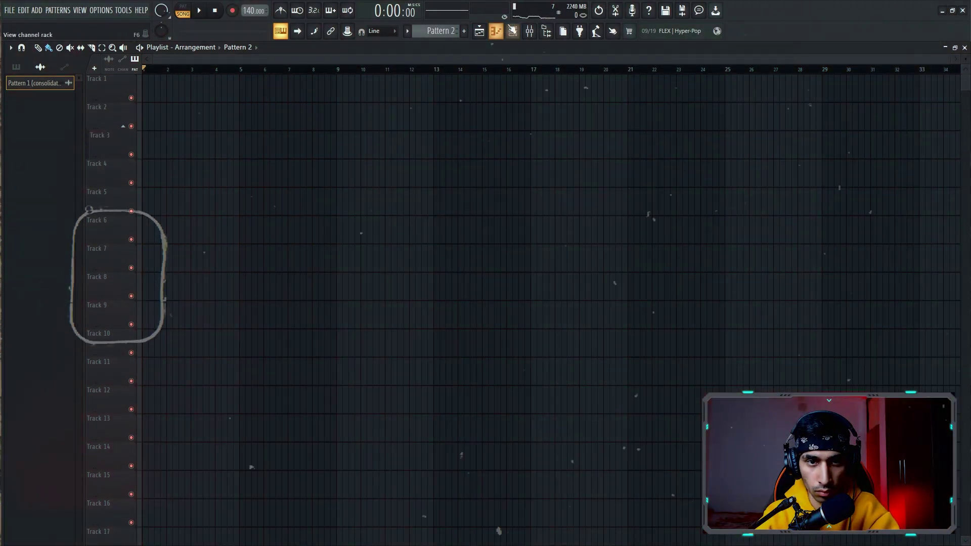
{"action": "left_click", "coordinate": [512, 31]}
{"action": "right_click", "coordinate": [83, 134]}
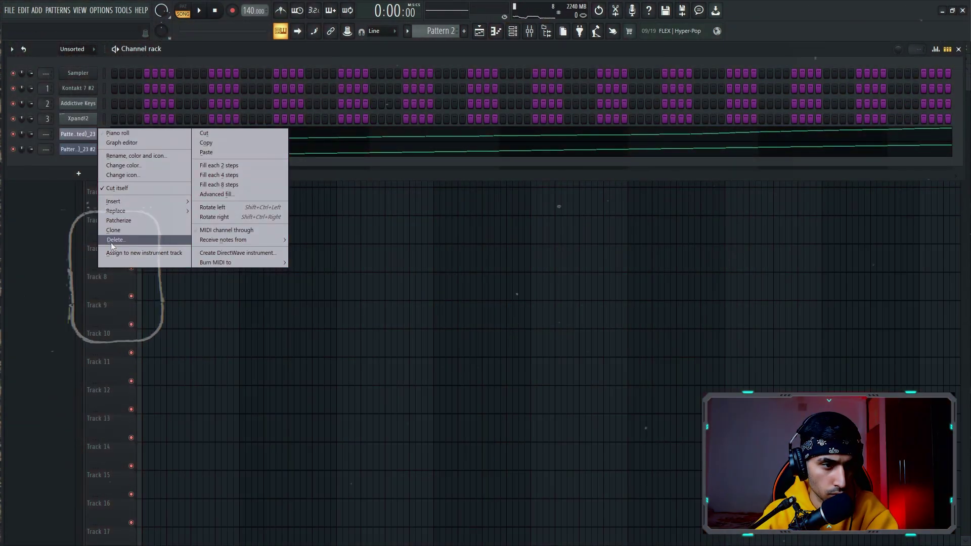
{"action": "left_click", "coordinate": [111, 242]}
{"action": "left_click", "coordinate": [524, 314]}
Delete all the generated slice notes from the Fruity Slicer channel's piano roll
{"action": "left_click", "coordinate": [263, 140]}
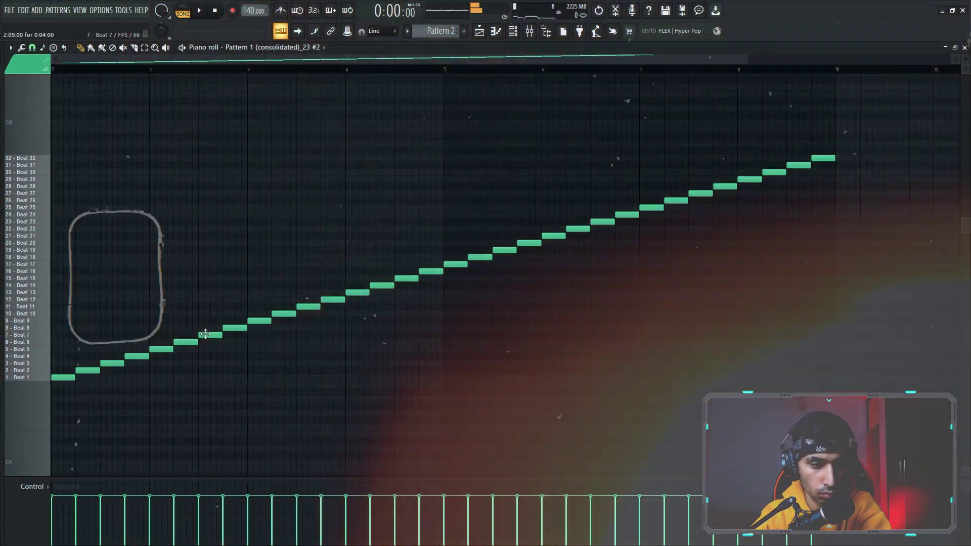
{"action": "double_click", "coordinate": [209, 334]}
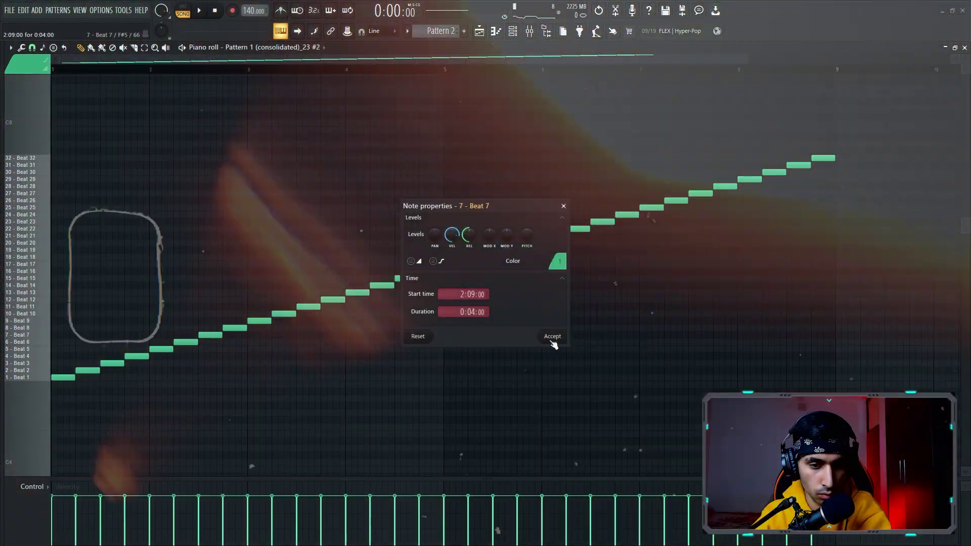
{"action": "left_click", "coordinate": [553, 338]}
{"action": "key", "text": "ctrl+a"}
{"action": "key", "text": "Delete"}
{"action": "left_click_drag", "start_coordinate": [57, 371], "coordinate": [26, 387]}
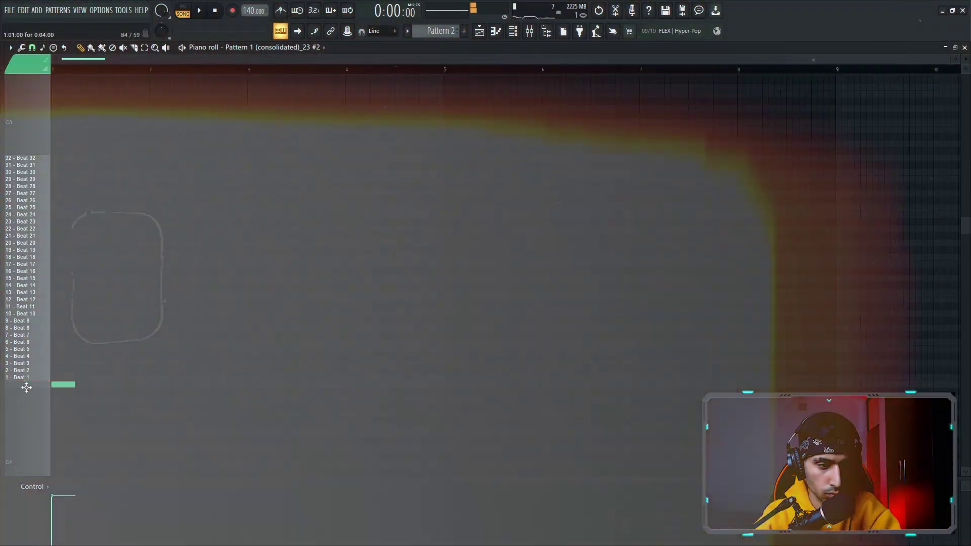
{"action": "right_click", "coordinate": [68, 386]}
{"action": "key", "text": "x"}
{"action": "key", "text": "x"}
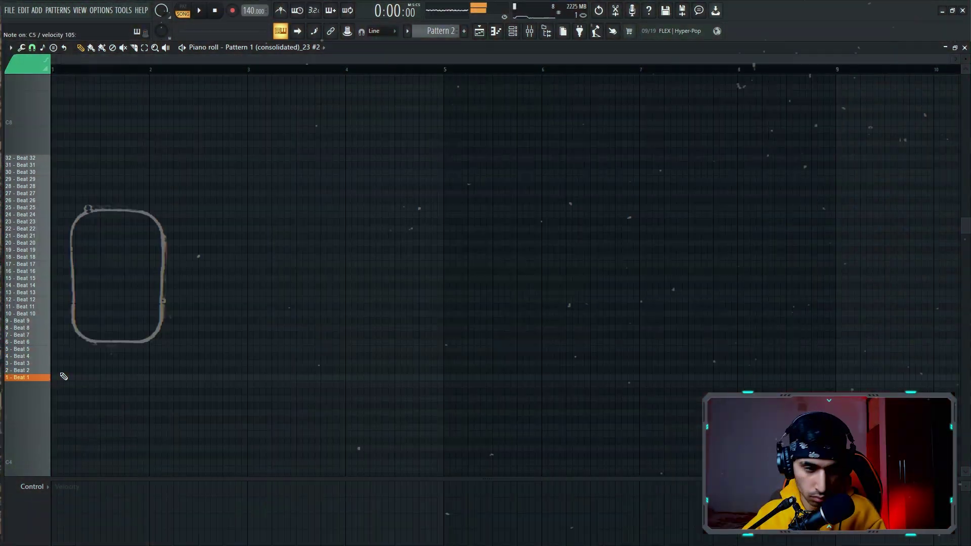
Lay out quarter-note slices alternating Beat 1 and Beat 8 on the four beats of bar 1
{"action": "left_click", "coordinate": [78, 377]}
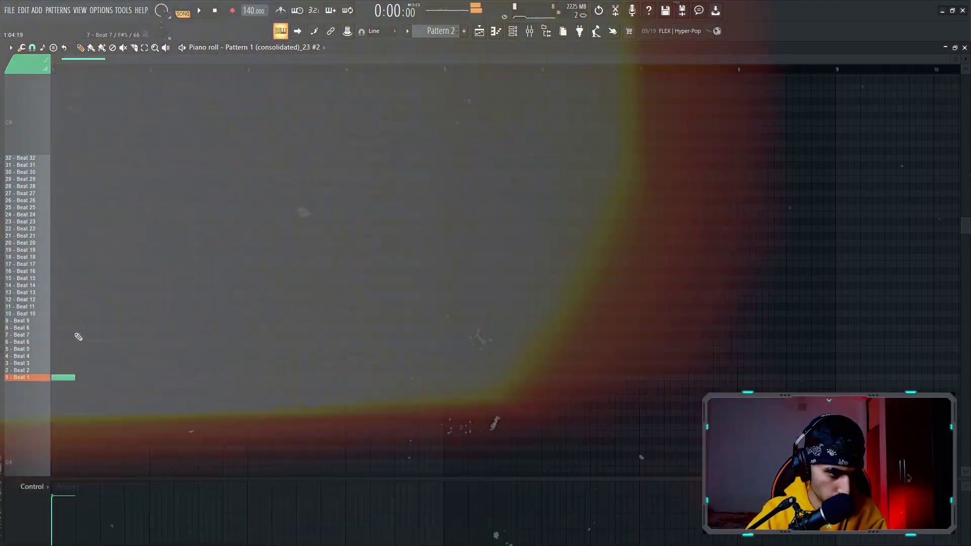
{"action": "left_click", "coordinate": [81, 327]}
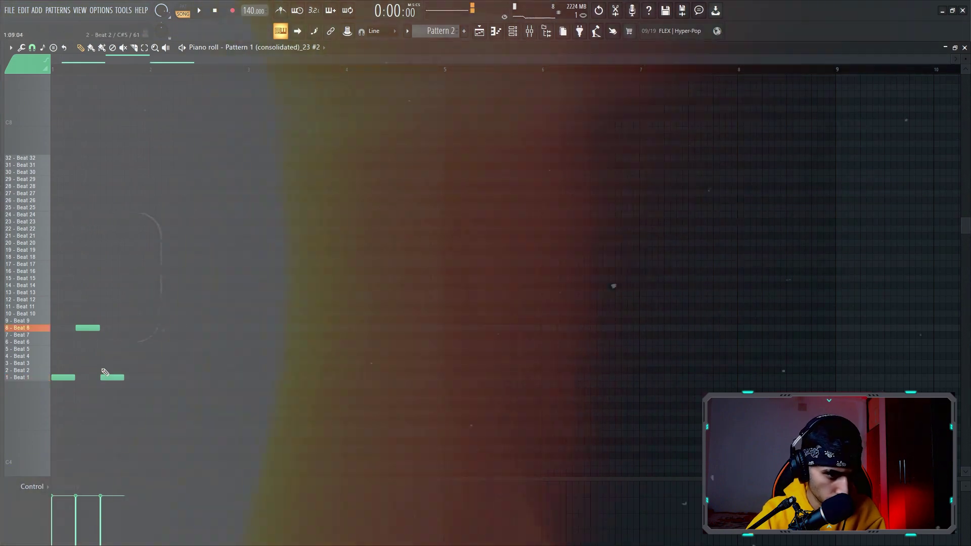
{"action": "left_click", "coordinate": [126, 328]}
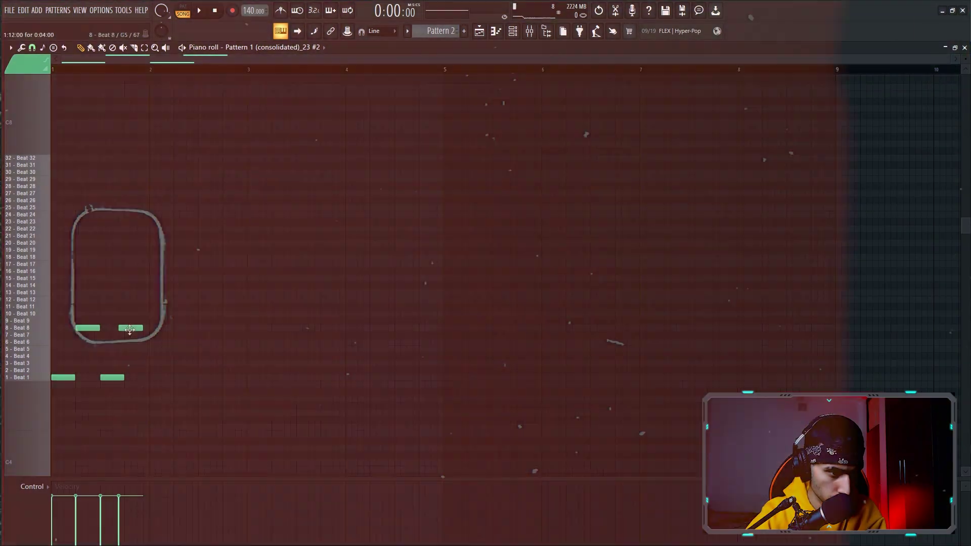
{"action": "left_click_drag", "start_coordinate": [129, 330], "coordinate": [135, 329]}
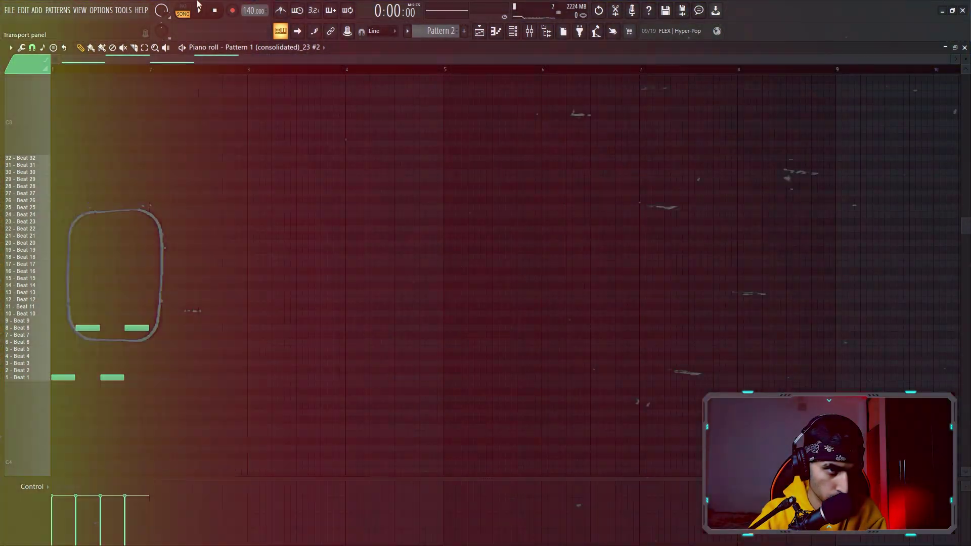
Switch playback from song to pattern mode and audition the one-bar slice pattern
{"action": "key", "text": "space"}
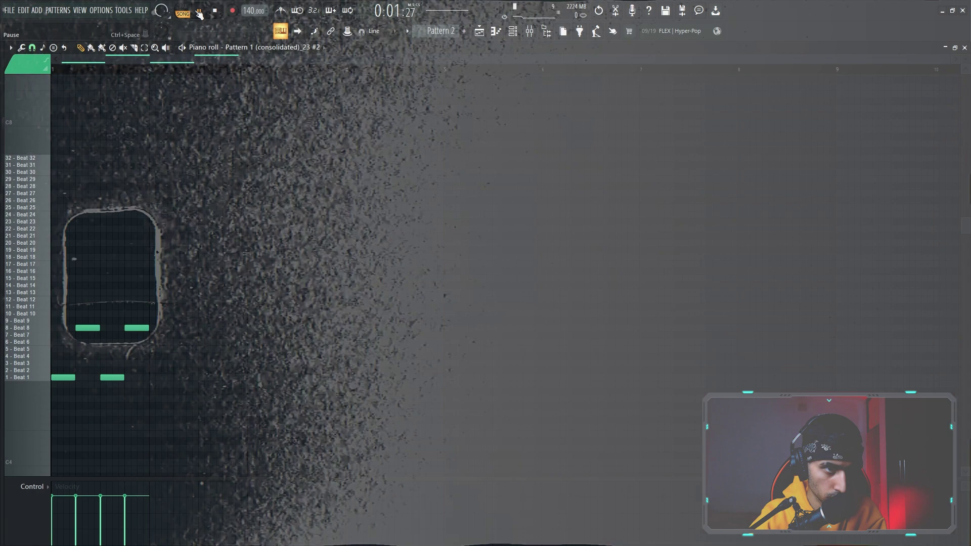
{"action": "left_click", "coordinate": [200, 12]}
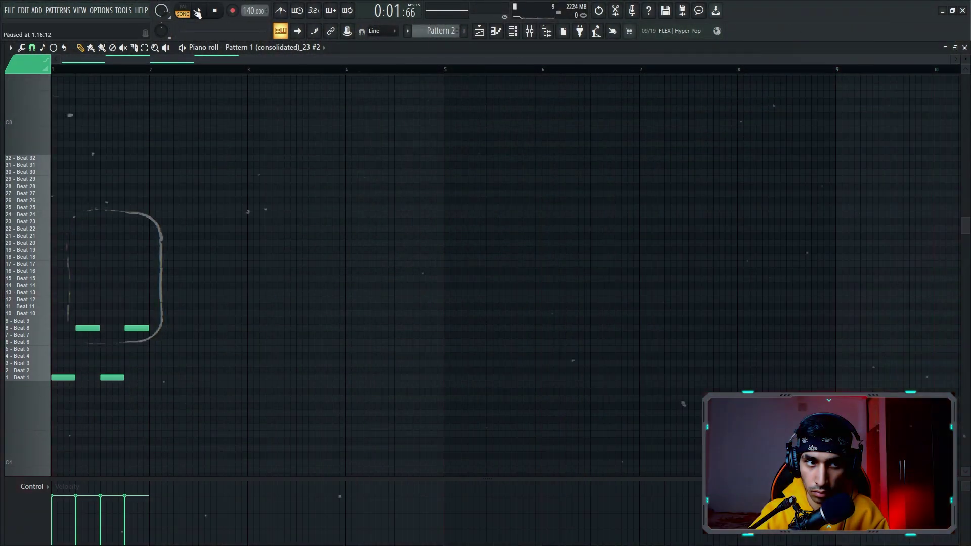
{"action": "key", "text": "l"}
{"action": "left_click", "coordinate": [201, 11]}
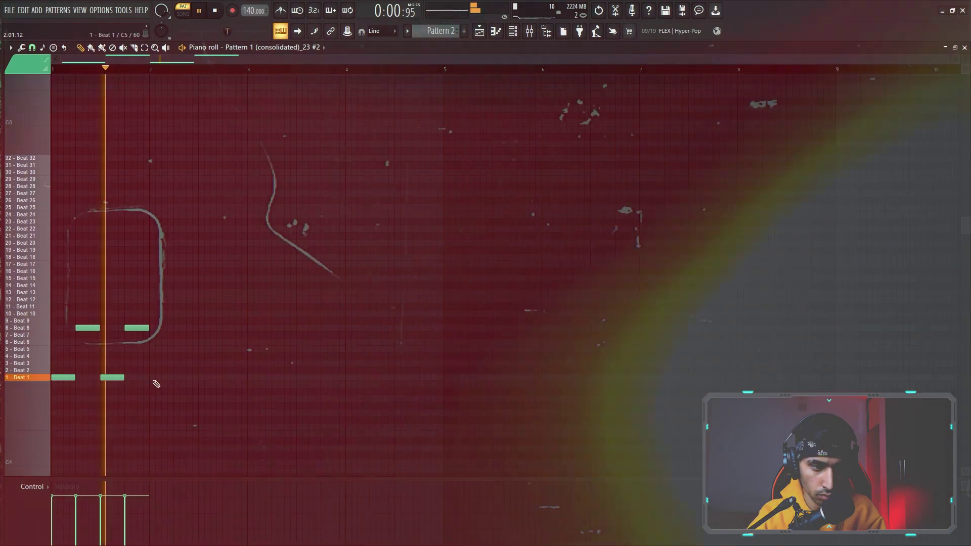
Fill bar 2 with Beat 1, Beat 8, Beat 1 and Beat 9 slices, and duplicate the two-bar phrase into bars 3 and 4
{"action": "left_click", "coordinate": [161, 377]}
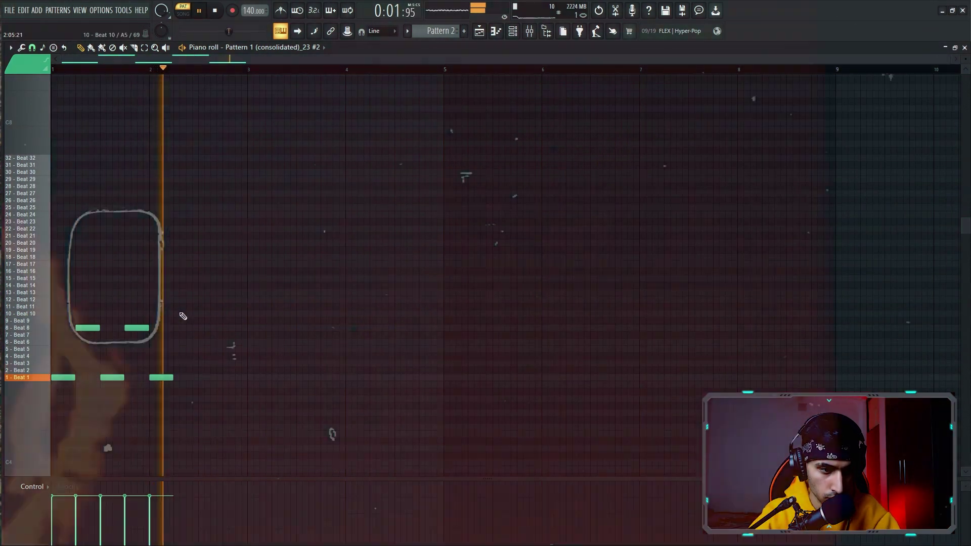
{"action": "left_click", "coordinate": [183, 314]}
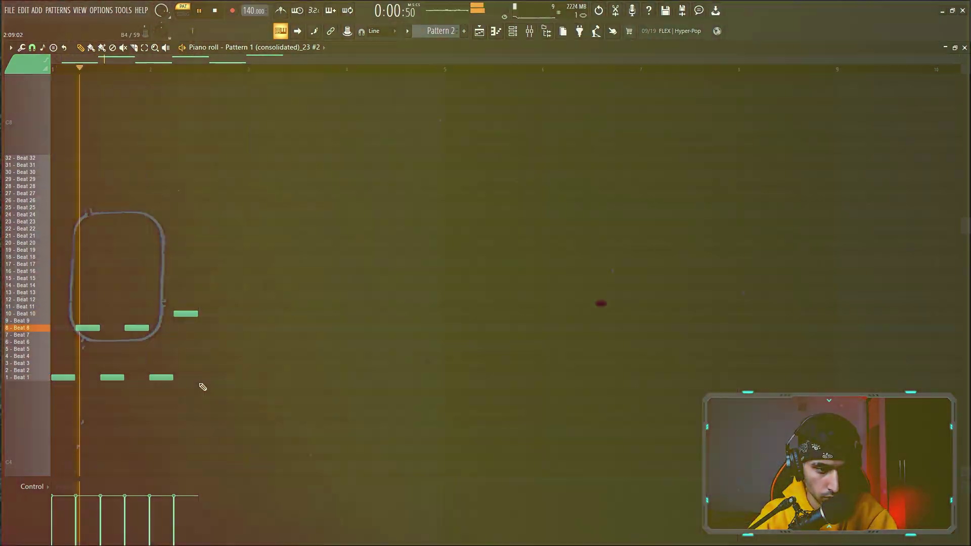
{"action": "left_click", "coordinate": [208, 377]}
{"action": "left_click", "coordinate": [227, 314]}
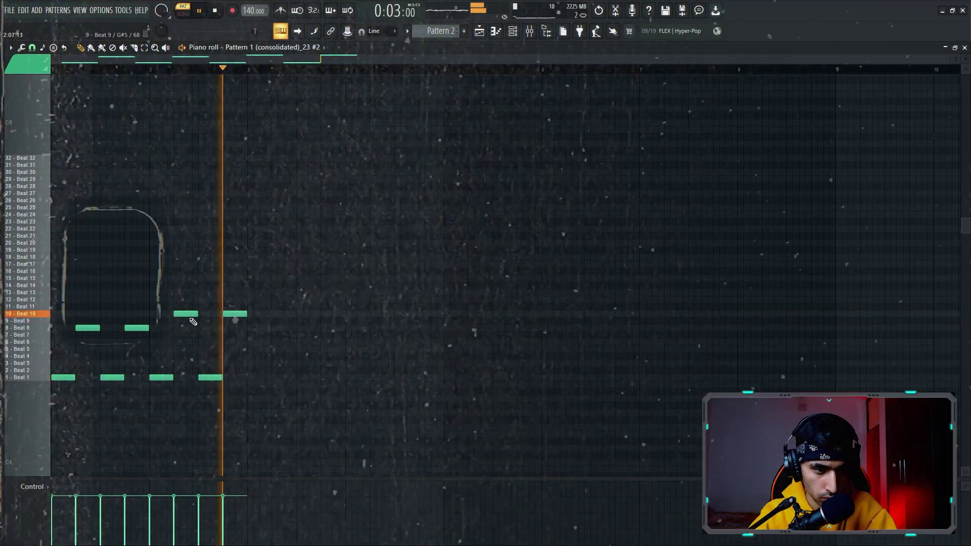
{"action": "left_click_drag", "start_coordinate": [185, 314], "coordinate": [187, 328]}
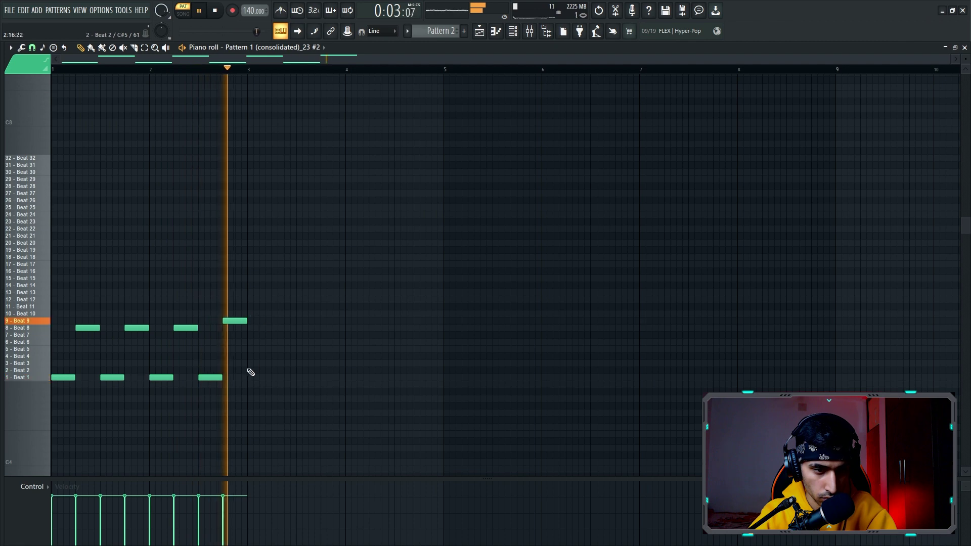
{"action": "key", "text": "ctrl+a"}
{"action": "key", "text": "ctrl+b"}
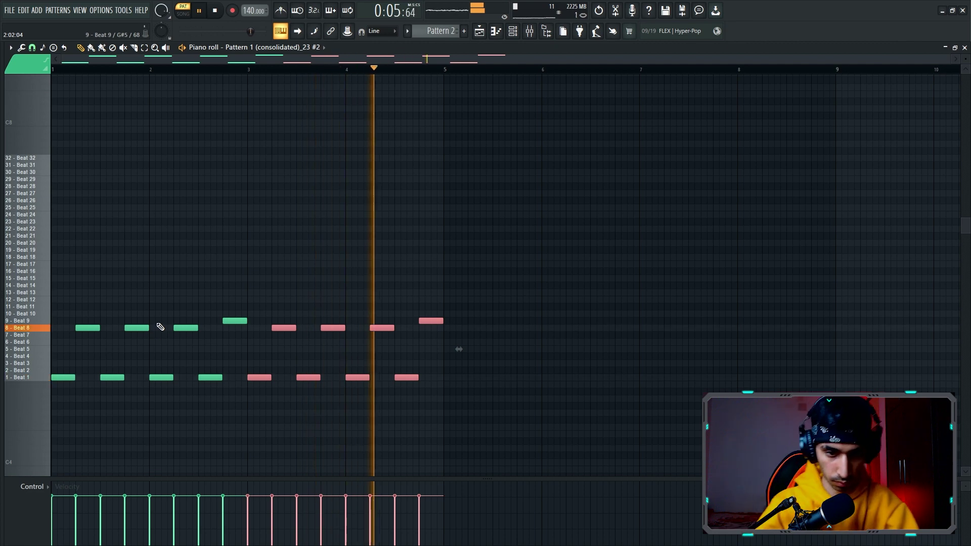
Layer Beat 5 slices in bars 3 and 4, a Beat 12 slice in bar 7 and a Beat 15 slice at the end of bar 8
{"action": "left_click", "coordinate": [38, 349]}
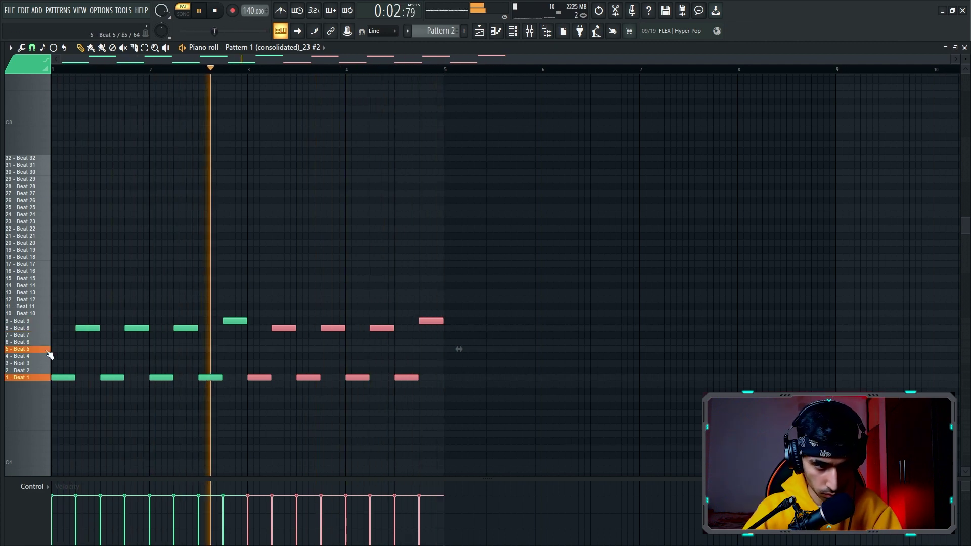
{"action": "left_click", "coordinate": [255, 350]}
{"action": "left_click", "coordinate": [372, 349]}
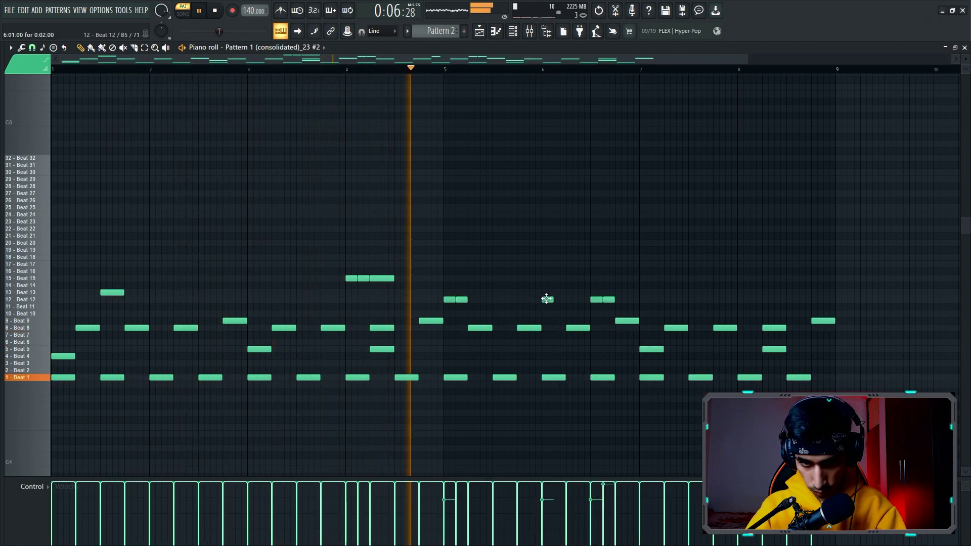
{"action": "left_click", "coordinate": [692, 299]}
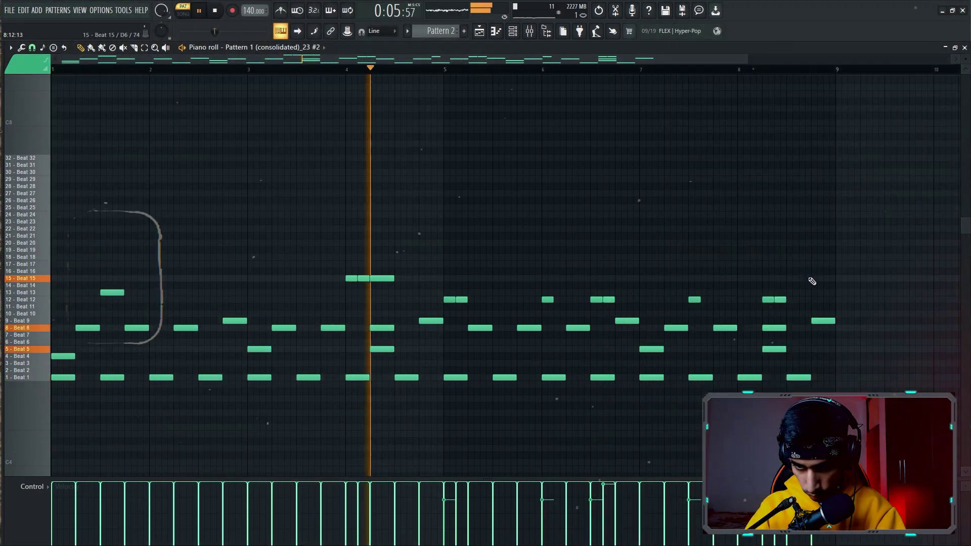
{"action": "left_click", "coordinate": [823, 278]}
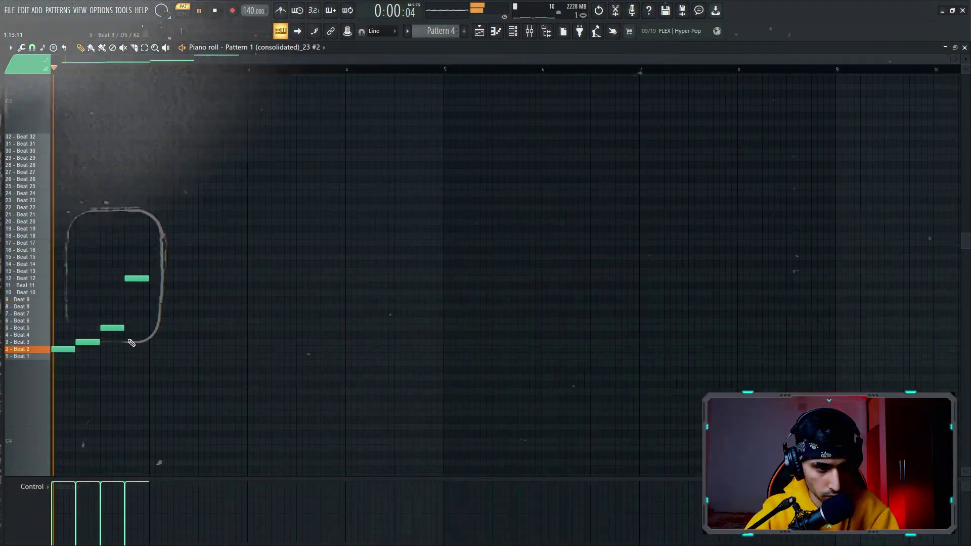
Duplicate Pattern 4's phrase into bar 2, chop its last Beat 12 note in two and lower the first half's velocity
{"action": "key", "text": "ctrl+b"}
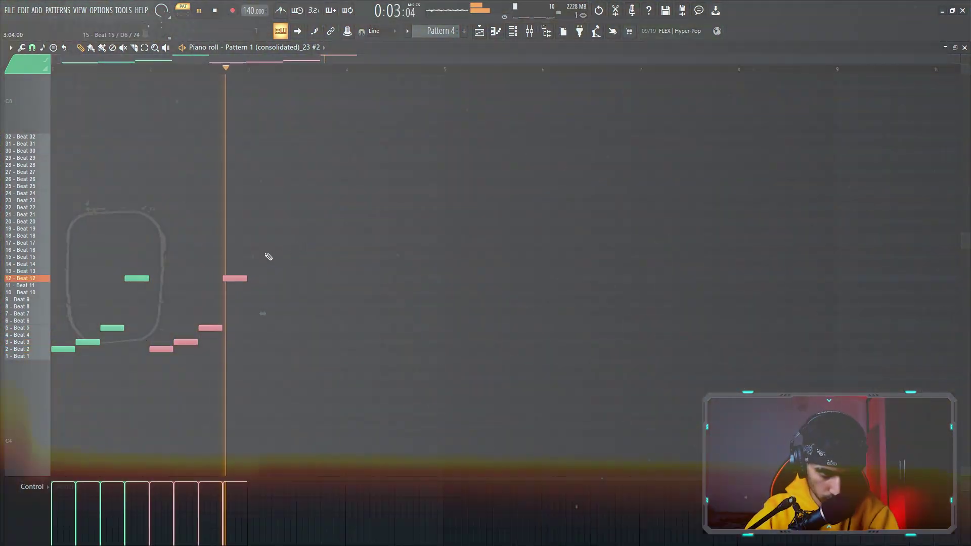
{"action": "left_click_drag", "start_coordinate": [250, 254], "coordinate": [236, 285]}
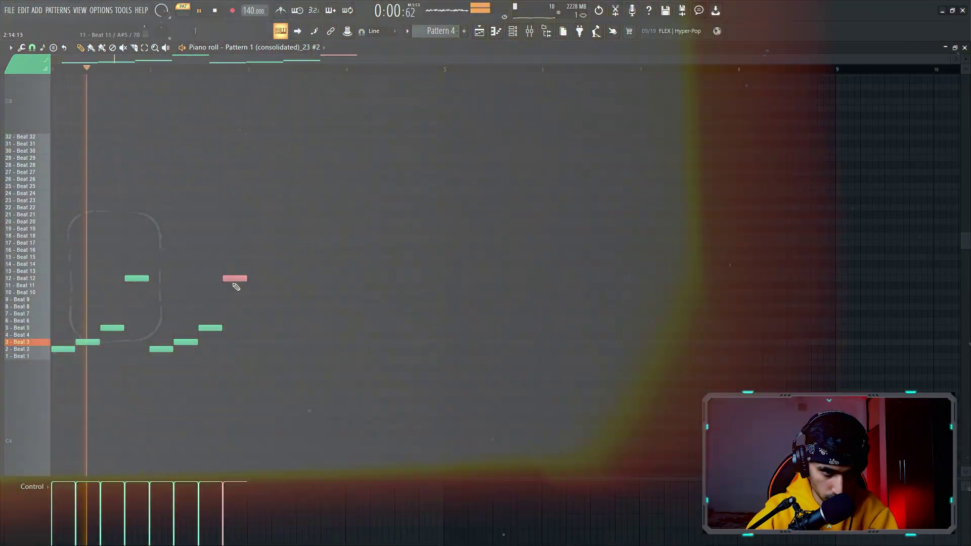
{"action": "key", "text": "alt+u"}
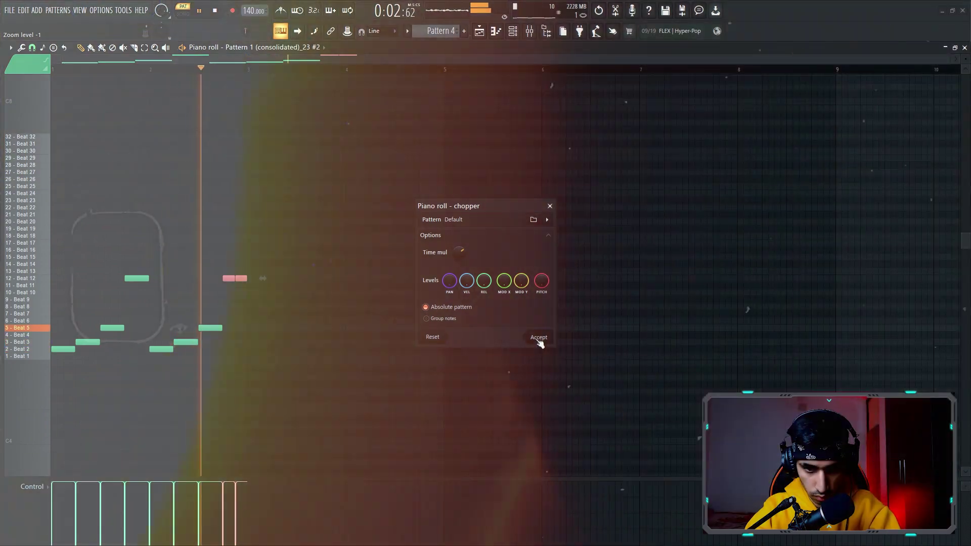
{"action": "left_click", "coordinate": [539, 336]}
{"action": "left_click", "coordinate": [224, 502]}
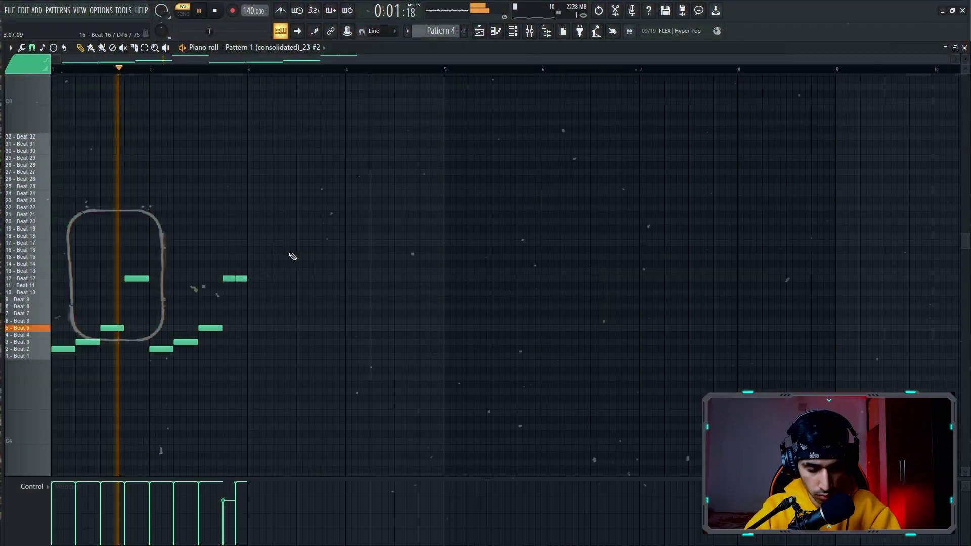
Duplicate the whole two-bar slice phrase of Pattern 4 into bars 3 and 4
{"action": "key", "text": "ctrl+a"}
{"action": "key", "text": "ctrl+b"}
{"action": "key", "text": "ctrl+d"}
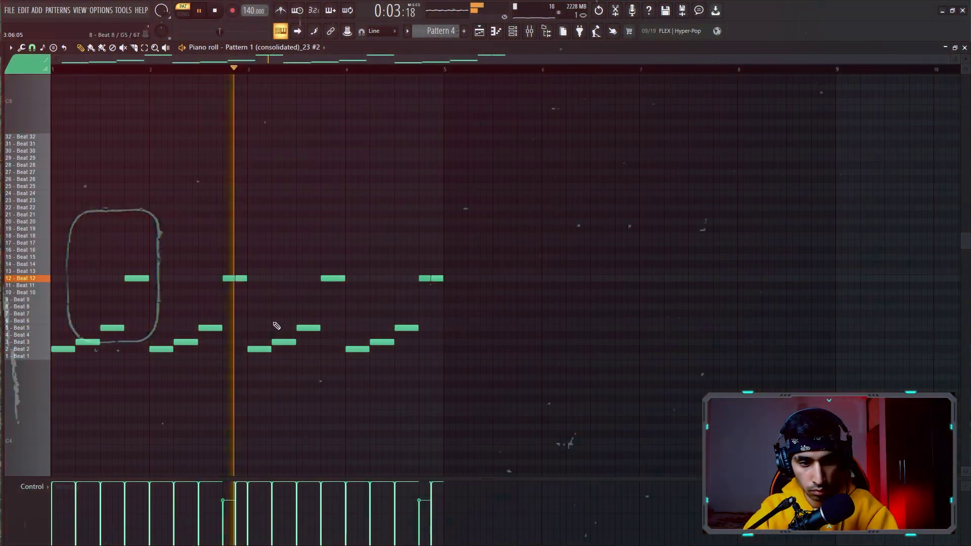
{"action": "key", "text": "space"}
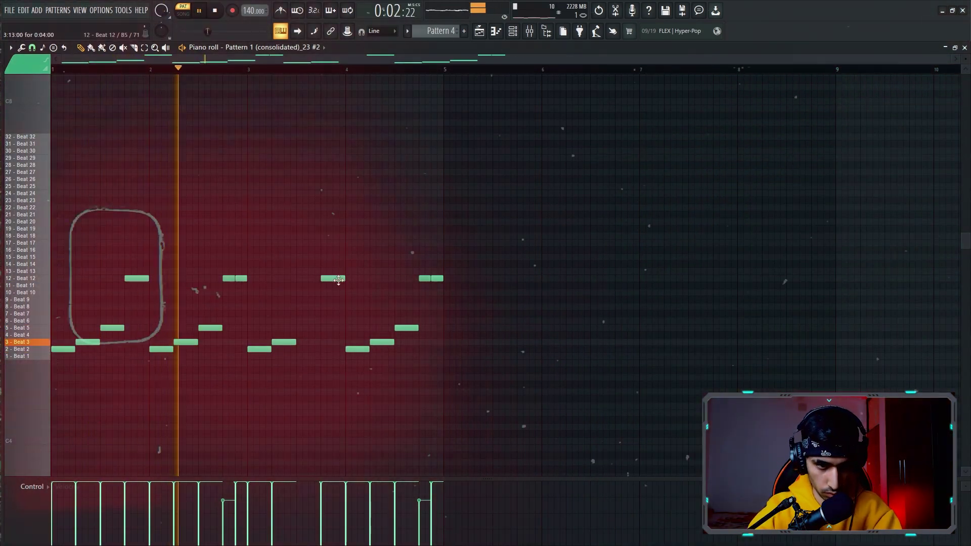
Delete the Beat 12 slice in bar 3 and add short Beat 10 and Beat 8 slices in bar 4
{"action": "right_click", "coordinate": [339, 280]}
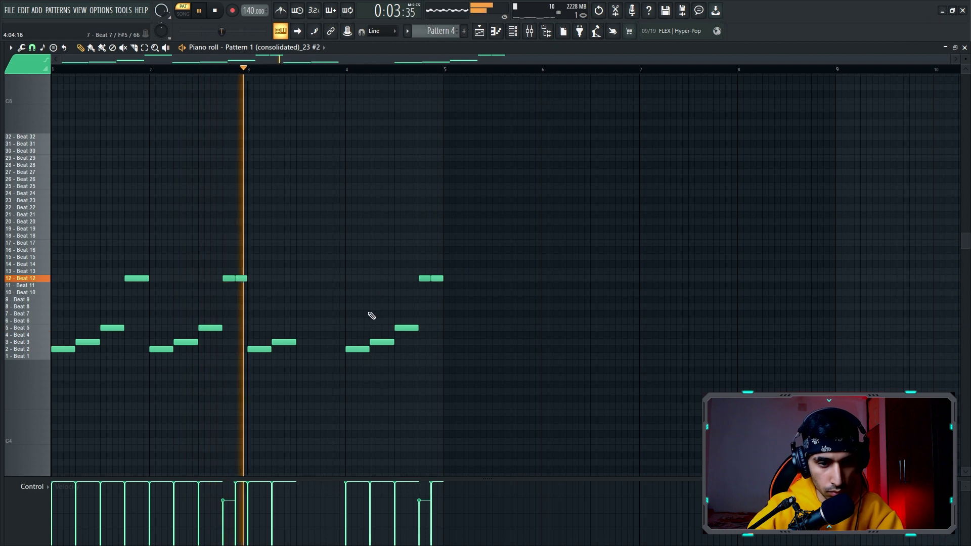
{"action": "left_click", "coordinate": [372, 306]}
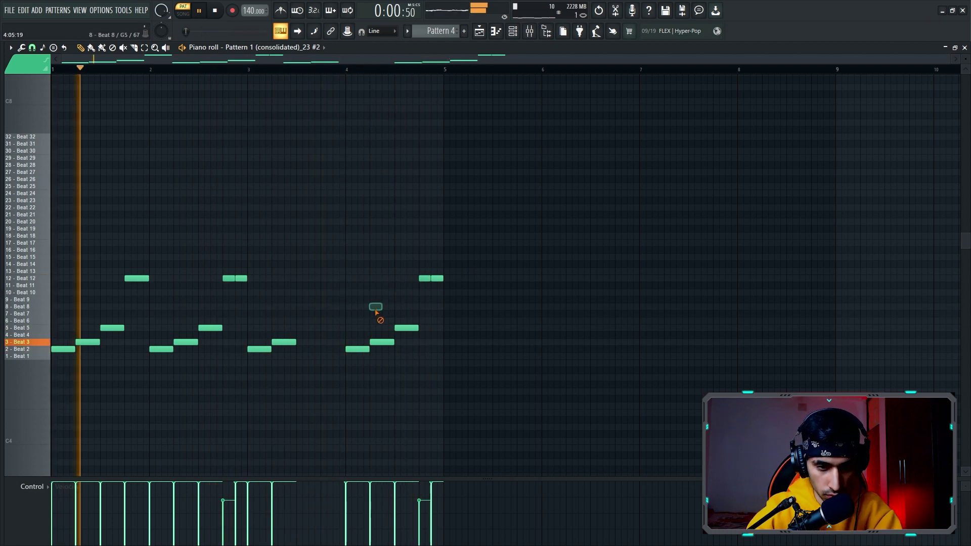
{"action": "right_click", "coordinate": [375, 306]}
{"action": "left_click", "coordinate": [378, 293]}
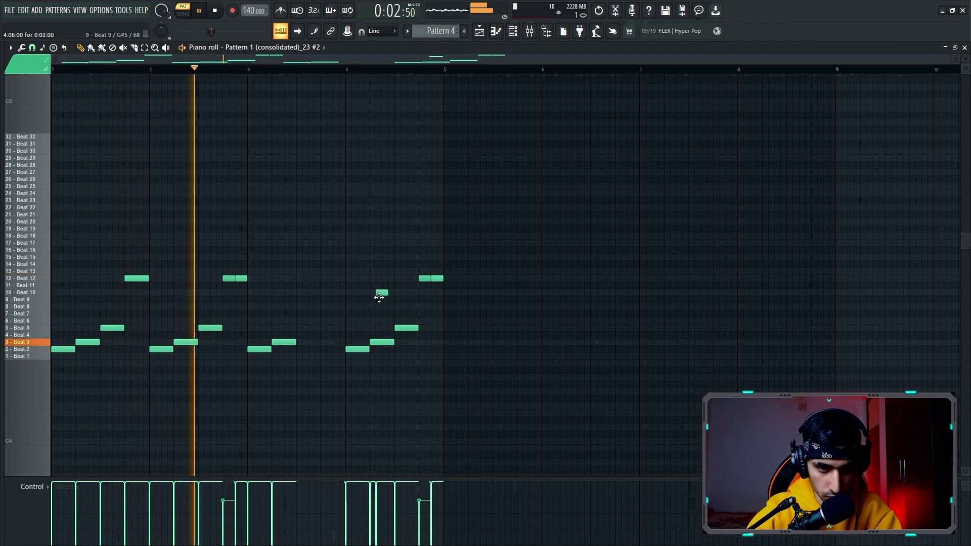
{"action": "left_click_drag", "start_coordinate": [382, 293], "coordinate": [363, 302]}
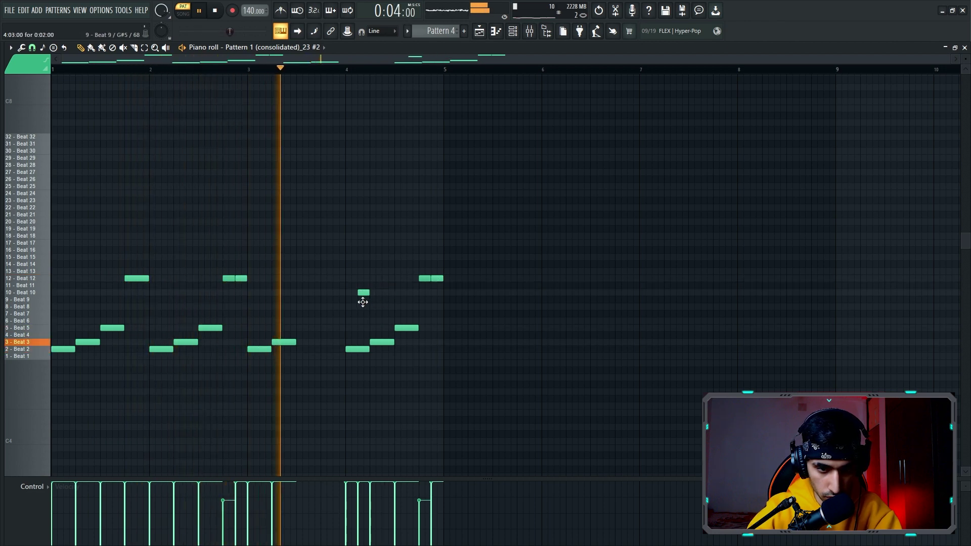
{"action": "left_click", "coordinate": [400, 307]}
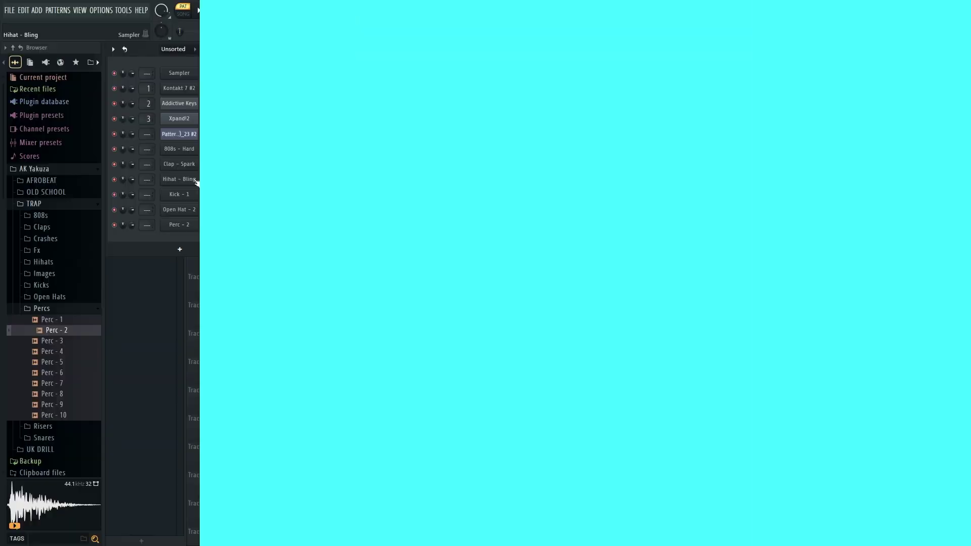
Fill Hihat - Bling every two steps in Pattern 3 and place Clap - Spark hits on the third beat of each bar
{"action": "right_click", "coordinate": [201, 177]}
{"action": "left_click", "coordinate": [320, 212]}
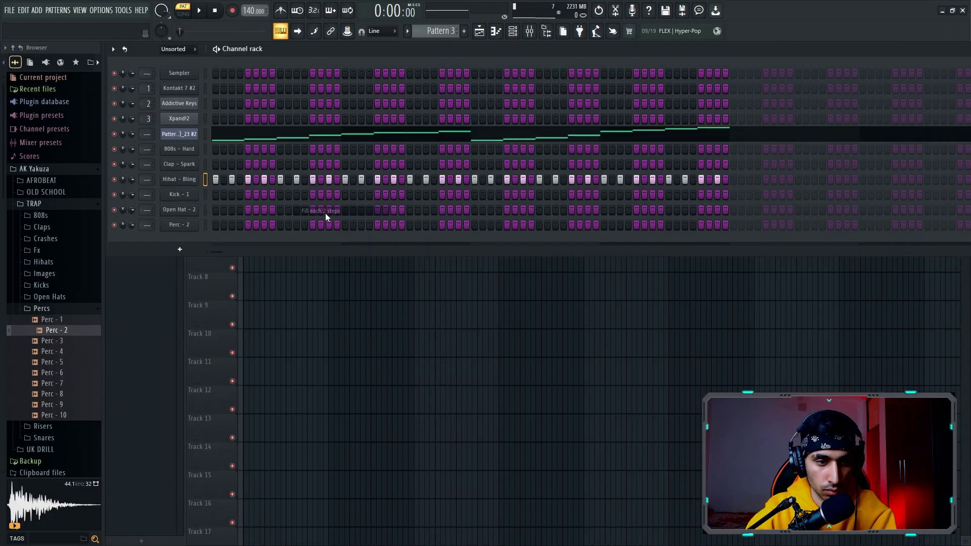
{"action": "key", "text": "space"}
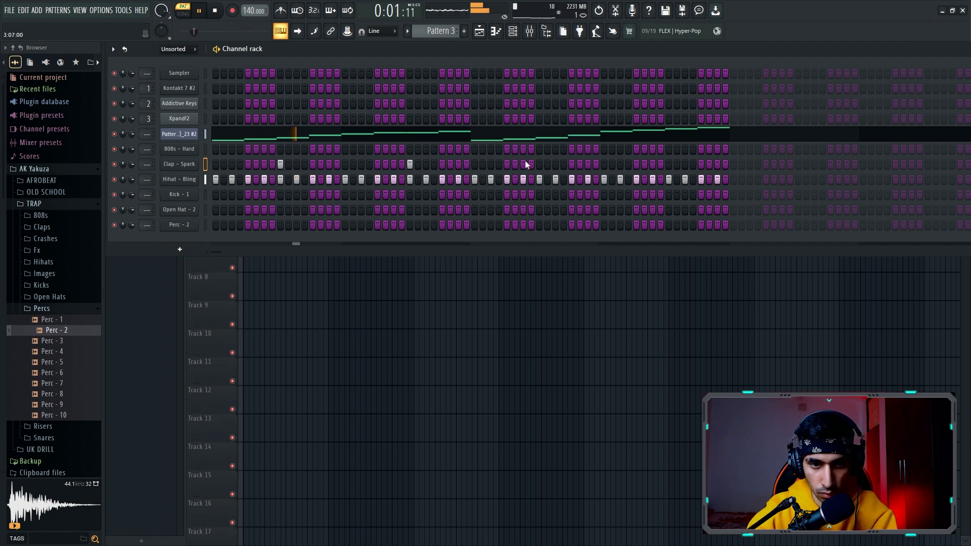
{"action": "left_click", "coordinate": [539, 164]}
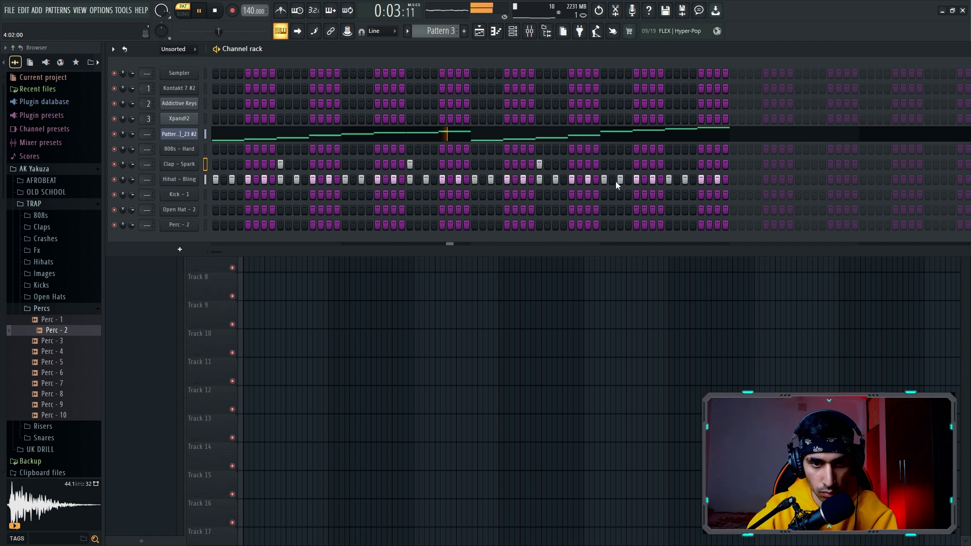
{"action": "left_click", "coordinate": [668, 164]}
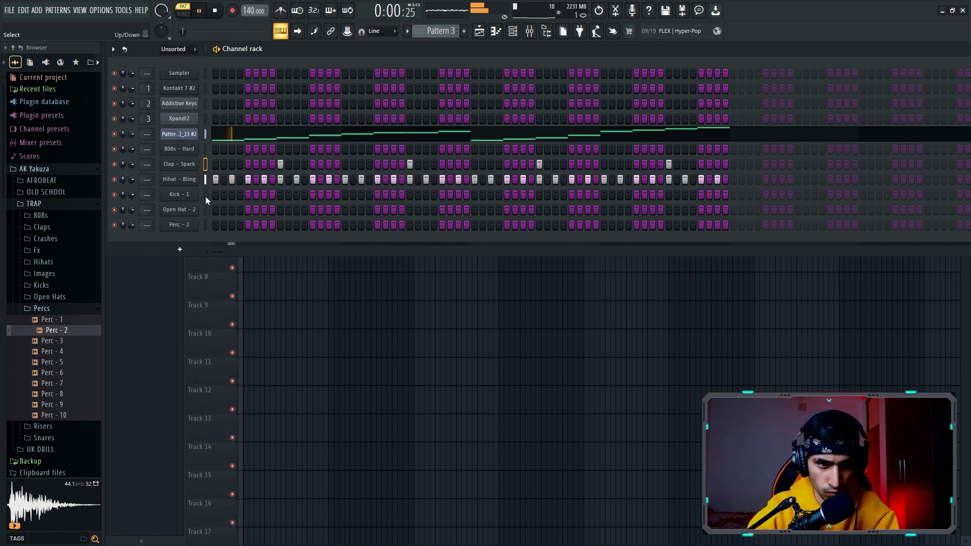
Move Kick - 1 above Clap - Spark and place its bar 1-2 hits on steps 1, 3, 7, 13, 17, 23 and 29
{"action": "left_click_drag", "start_coordinate": [205, 197], "coordinate": [197, 183]}
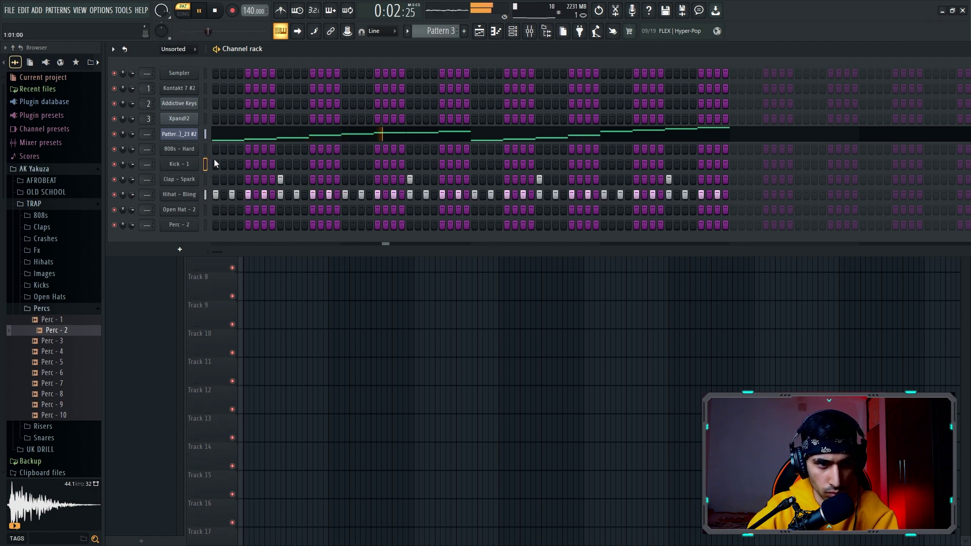
{"action": "left_click", "coordinate": [231, 164]}
{"action": "left_click", "coordinate": [264, 164]}
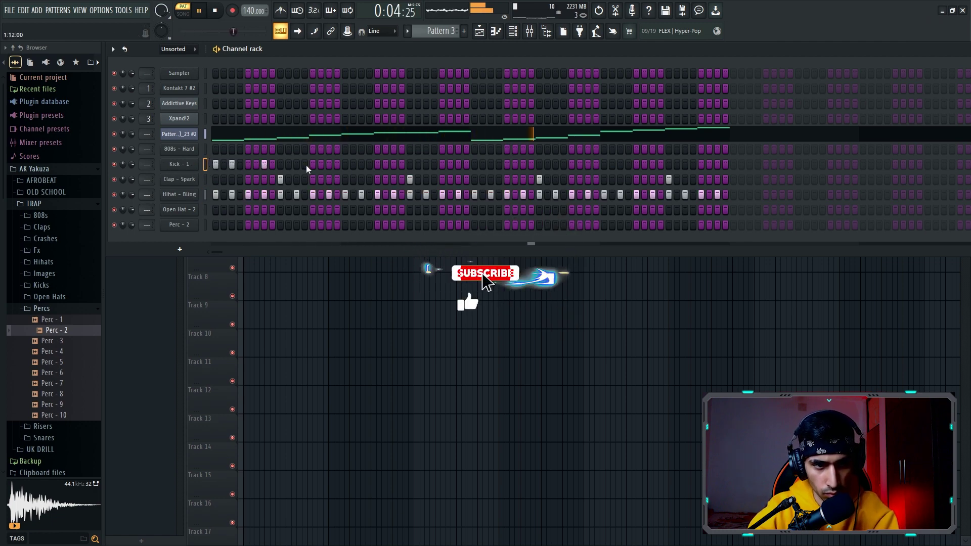
{"action": "left_click", "coordinate": [313, 165]}
{"action": "left_click", "coordinate": [344, 164]}
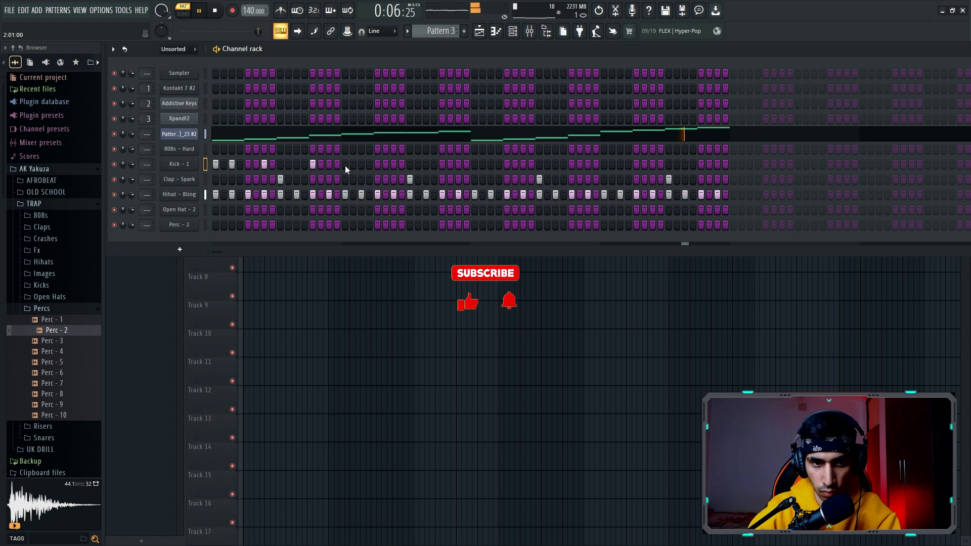
{"action": "left_click", "coordinate": [393, 164]}
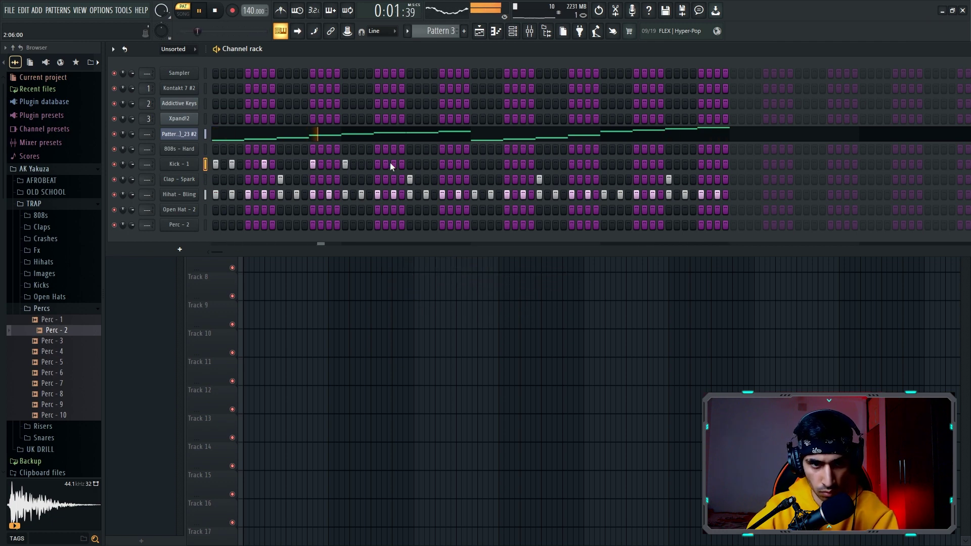
{"action": "left_click", "coordinate": [442, 165]}
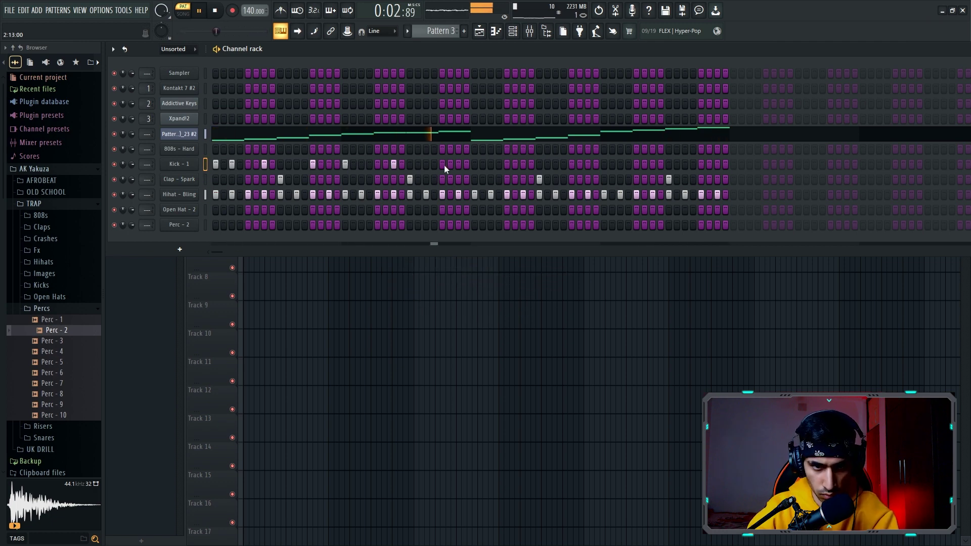
Add Kick - 1 hits in bars 3 and 4 on steps 33, 35, 39, 45, 49, 55 and 61 to 64
{"action": "left_click", "coordinate": [475, 165]}
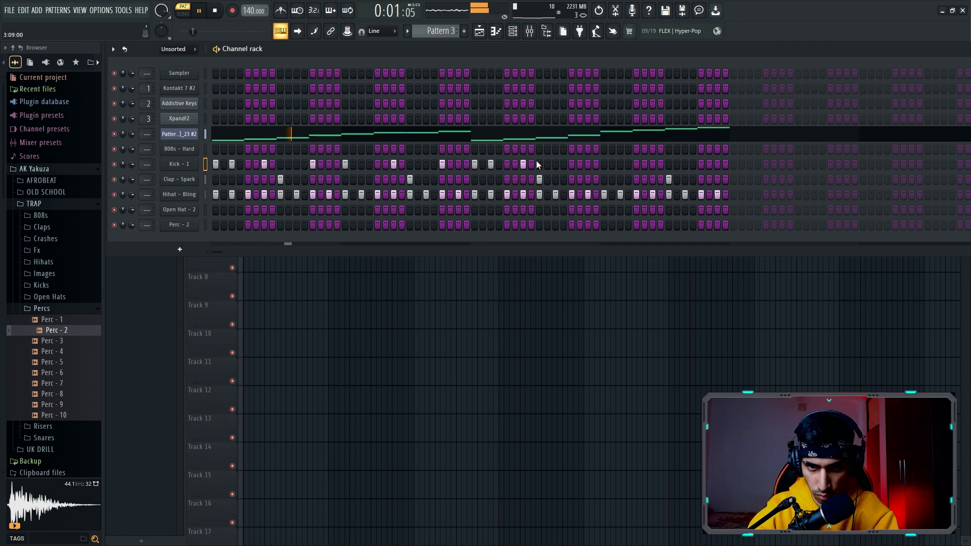
{"action": "left_click", "coordinate": [652, 164]}
{"action": "left_click", "coordinate": [701, 165]}
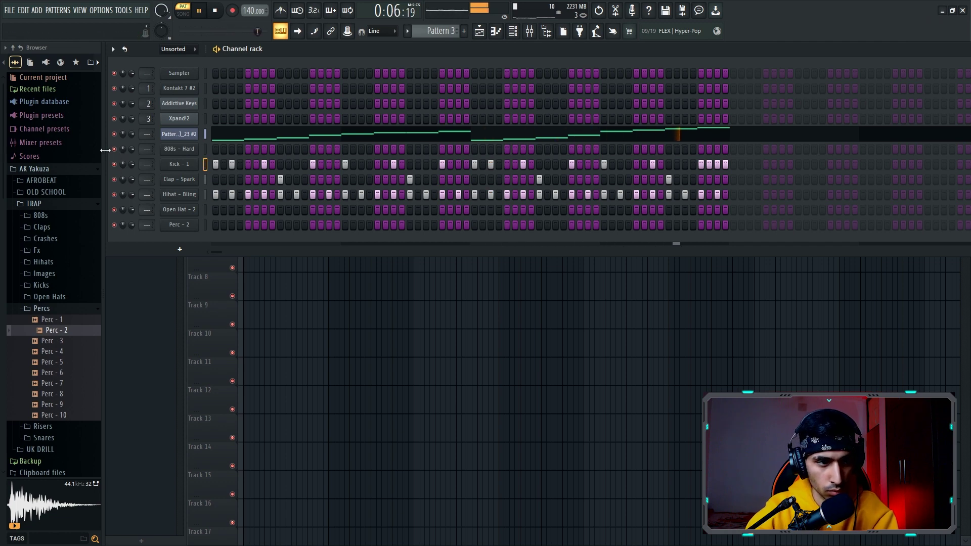
Collapse the browser area and lower the velocity of the first and third kicks in the closing four-hit roll
{"action": "left_click_drag", "start_coordinate": [104, 151], "coordinate": [7, 156]}
{"action": "left_click", "coordinate": [935, 48]}
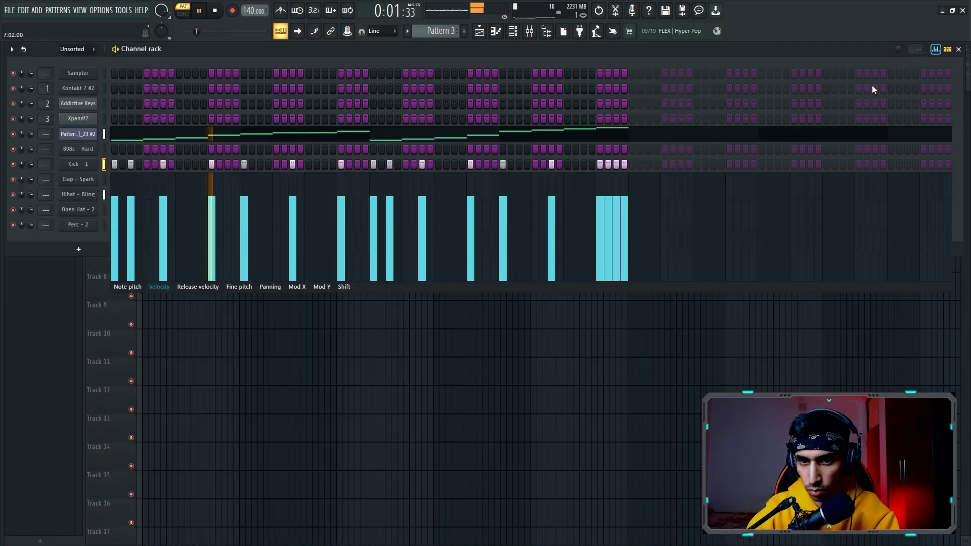
{"action": "left_click", "coordinate": [600, 233]}
{"action": "left_click", "coordinate": [617, 232]}
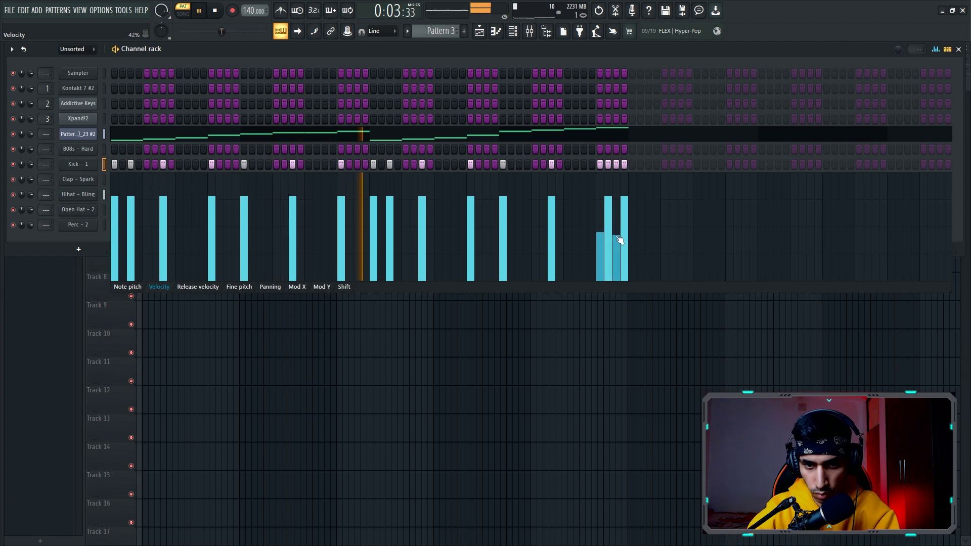
{"action": "left_click_drag", "start_coordinate": [603, 244], "coordinate": [618, 241]}
{"action": "left_click", "coordinate": [936, 49]}
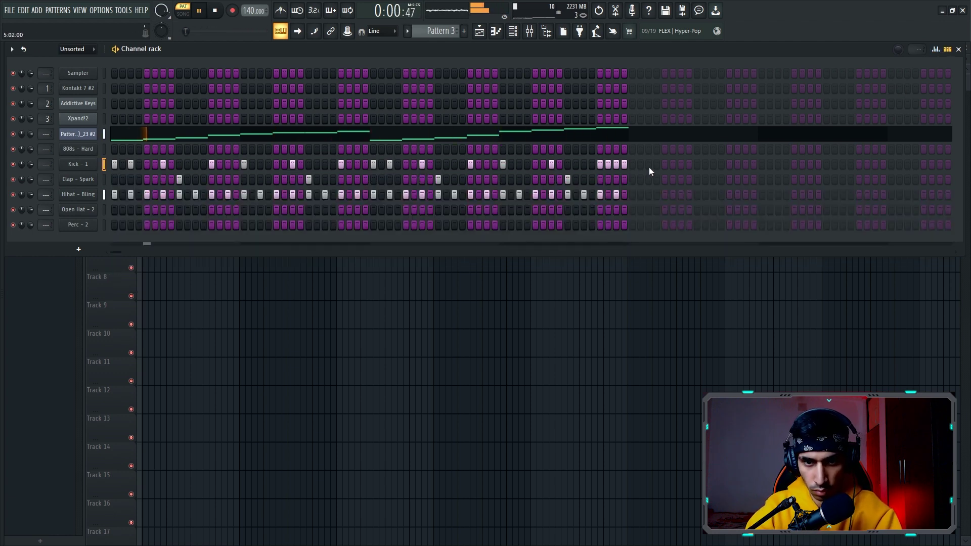
Reduce the velocities across the closing four-kick roll, including its second and last hits
{"action": "left_click", "coordinate": [935, 49]}
{"action": "left_click_drag", "start_coordinate": [624, 251], "coordinate": [605, 257]}
{"action": "left_click", "coordinate": [609, 234]}
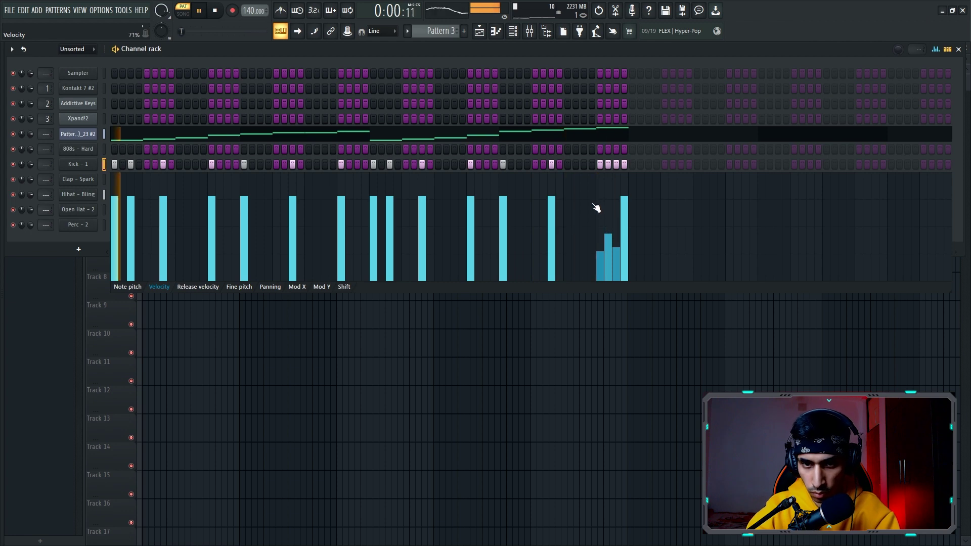
{"action": "left_click", "coordinate": [624, 228]}
{"action": "left_click", "coordinate": [935, 49]}
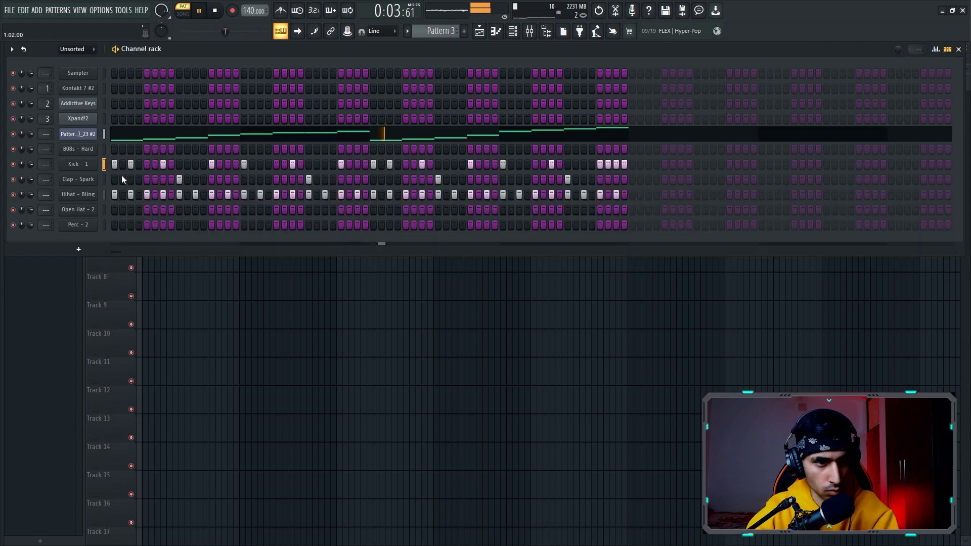
Place Open Hat - 2 hits on steps 1, 29, 33 and 61, and Perc - 2 hits on steps 13 and 15
{"action": "left_click", "coordinate": [104, 211]}
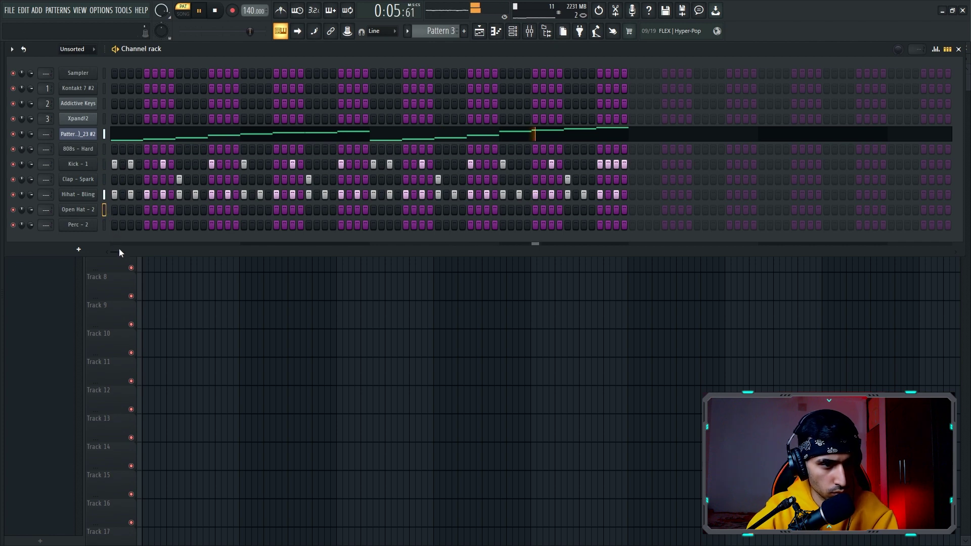
{"action": "left_click", "coordinate": [113, 210]}
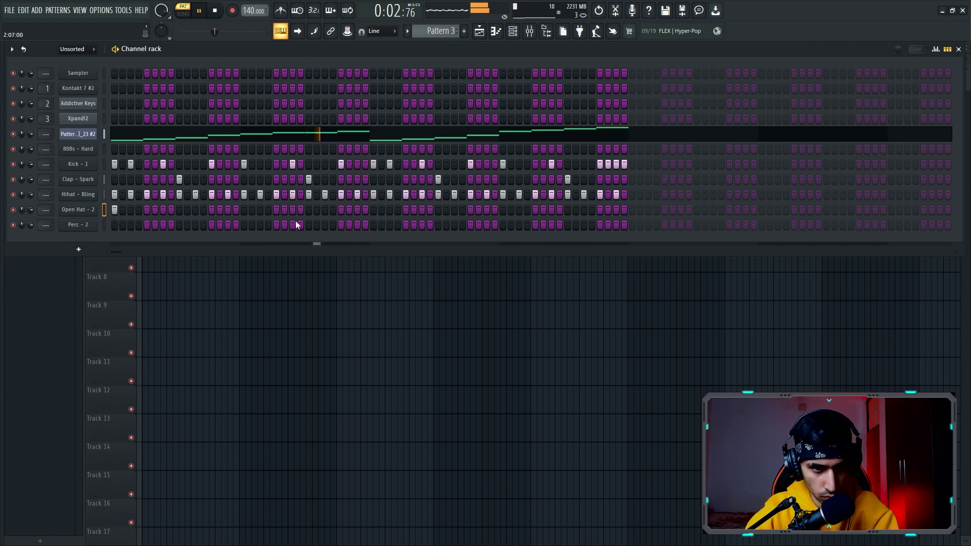
{"action": "left_click", "coordinate": [341, 210]}
{"action": "left_click", "coordinate": [357, 210]}
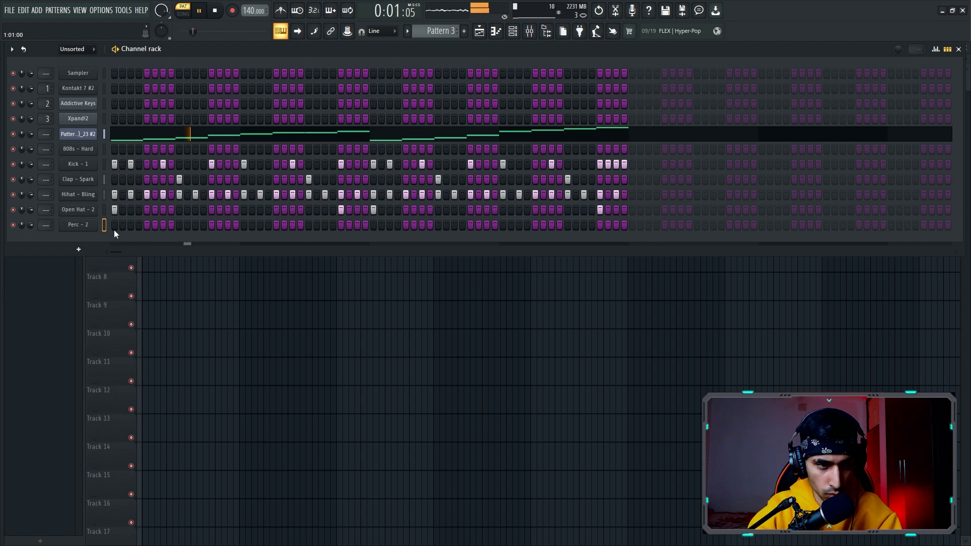
{"action": "left_click", "coordinate": [211, 224]}
{"action": "left_click", "coordinate": [227, 224]}
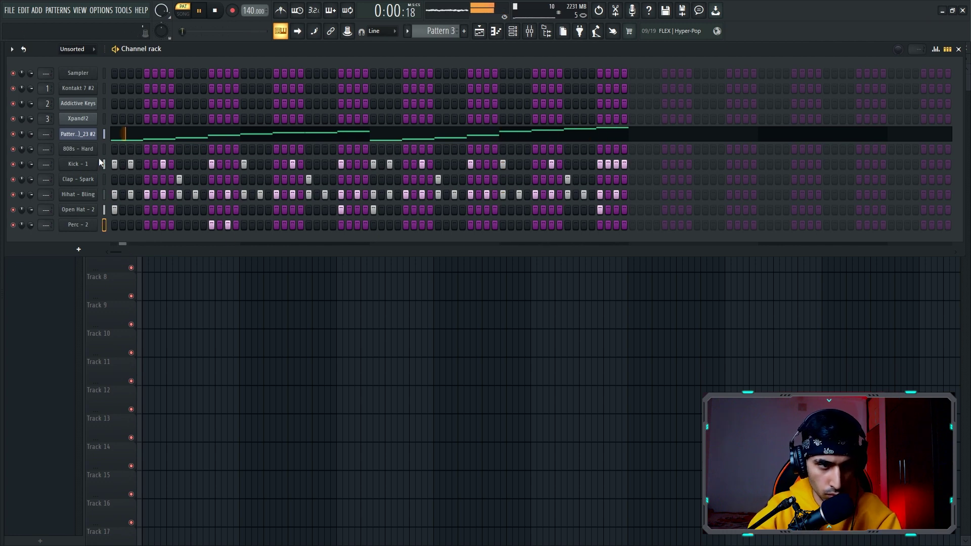
Place 808s - Hard hits on steps 1, 7, 13, 33, 39, 45, 55 and 64
{"action": "left_click", "coordinate": [114, 149]}
{"action": "left_click", "coordinate": [130, 148]}
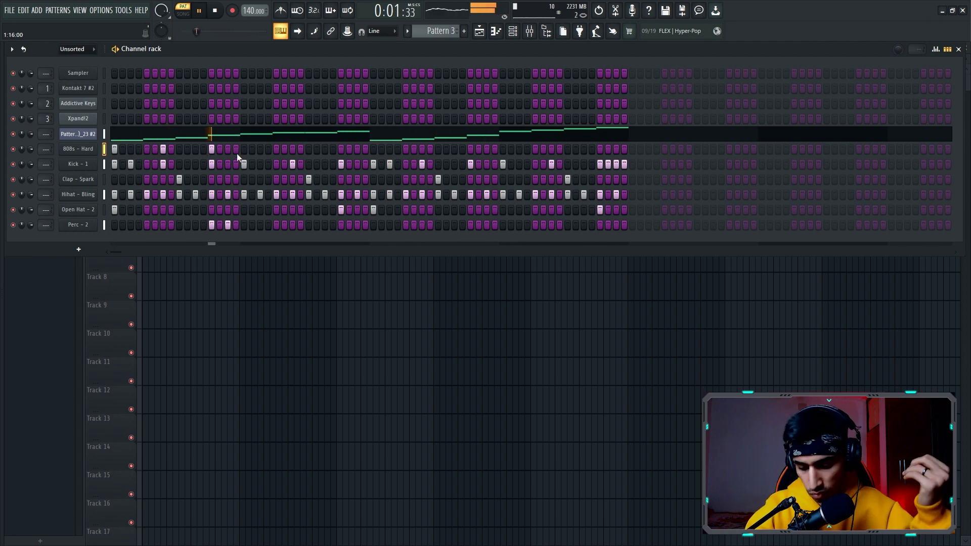
{"action": "left_click", "coordinate": [373, 148]}
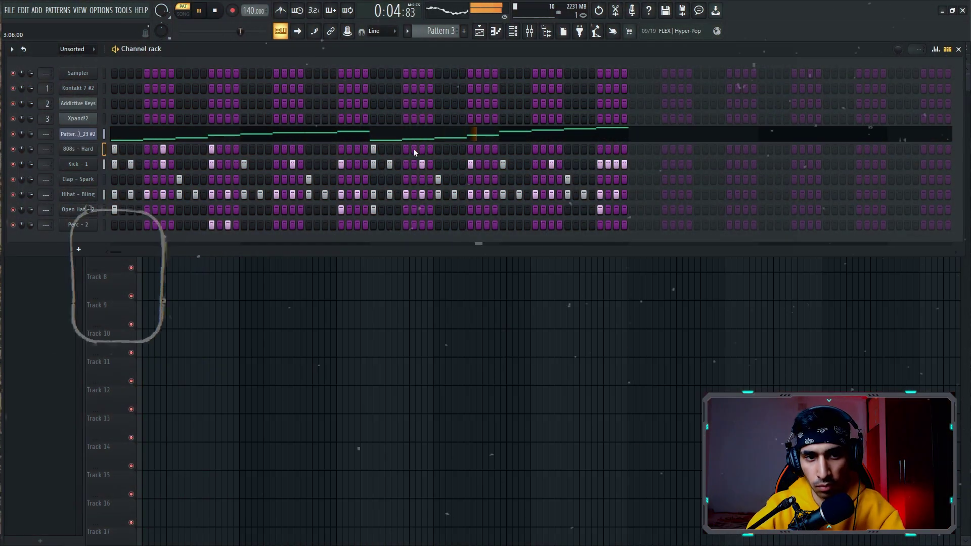
{"action": "left_click", "coordinate": [421, 149]}
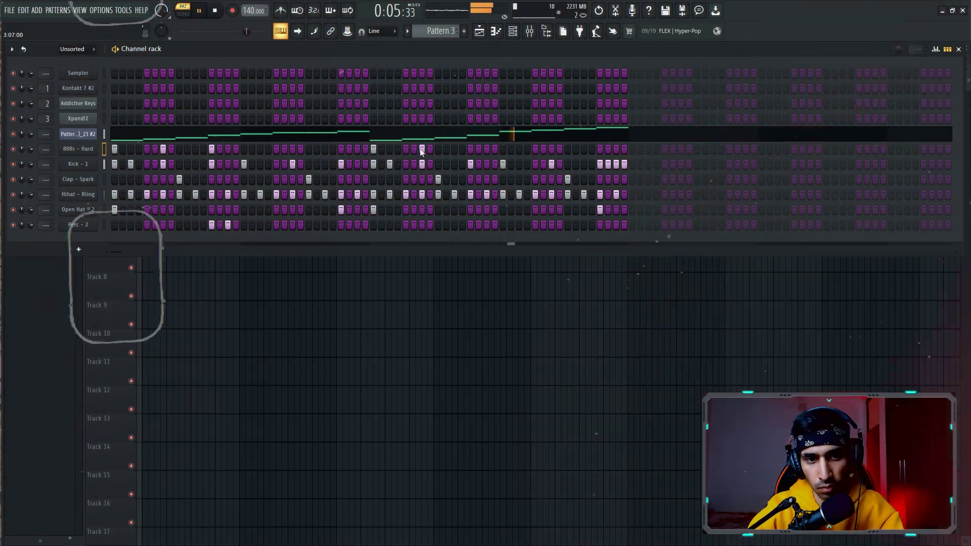
{"action": "left_click", "coordinate": [551, 149]}
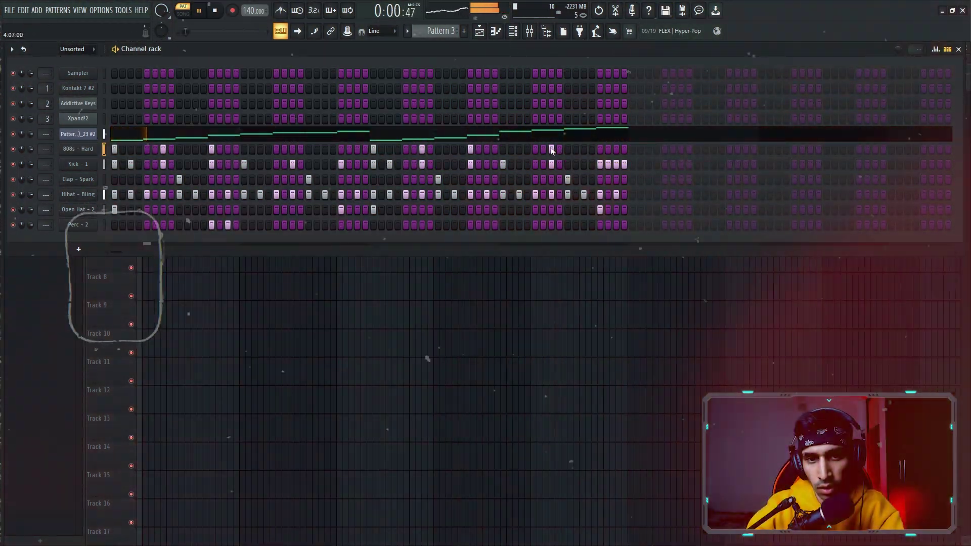
{"action": "left_click", "coordinate": [624, 148]}
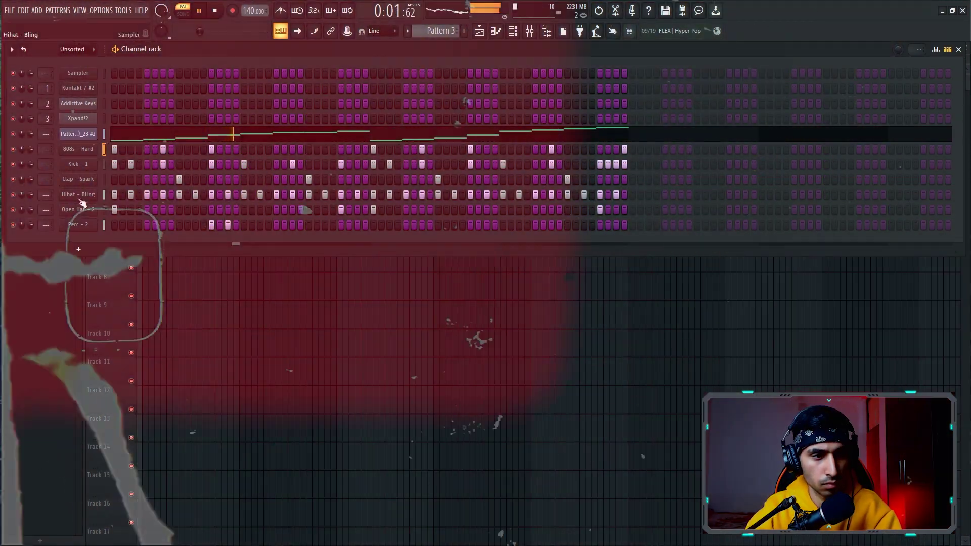
Draw a lower-pitched two-step note at the start of bar 2 in Hihat - Bling's piano roll and chop it into eight notes
{"action": "right_click", "coordinate": [81, 194]}
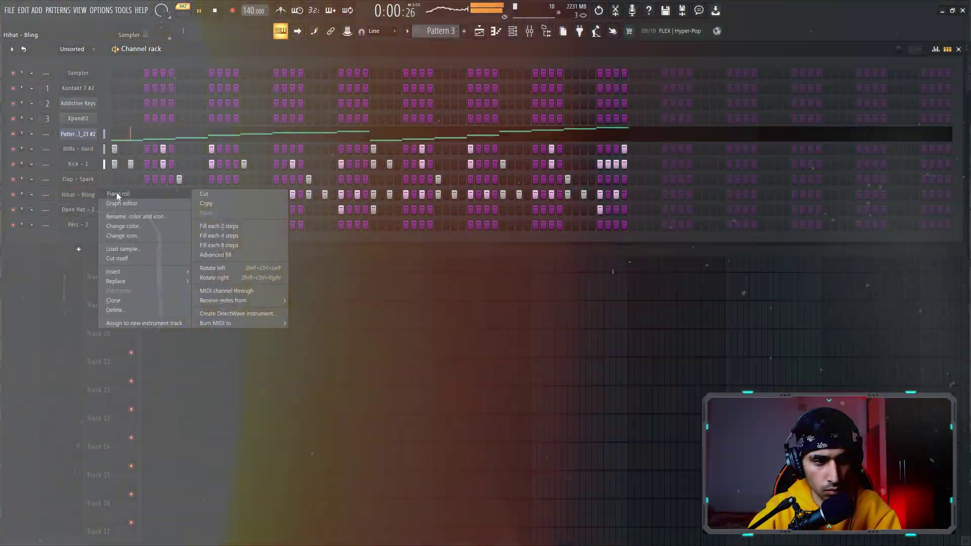
{"action": "left_click", "coordinate": [117, 194]}
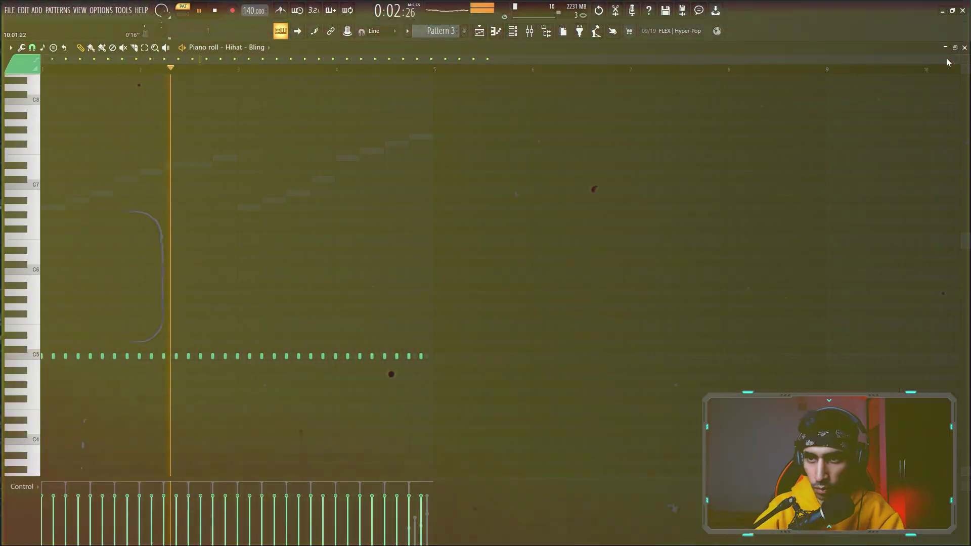
{"action": "left_click_drag", "start_coordinate": [945, 58], "coordinate": [514, 60]}
{"action": "scroll", "coordinate": [344, 252], "scroll_direction": "down", "scroll_amount": 7}
{"action": "left_click", "coordinate": [270, 257]}
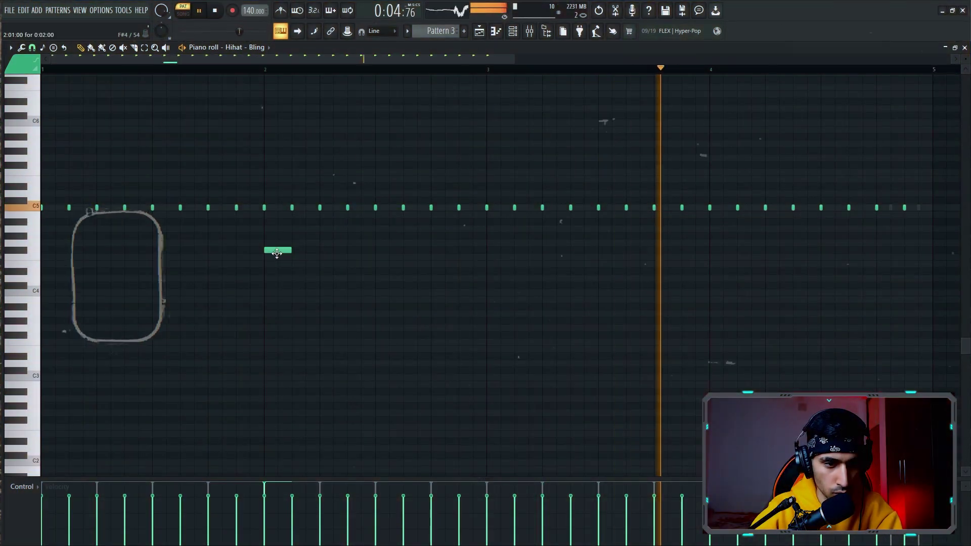
{"action": "left_click_drag", "start_coordinate": [300, 249], "coordinate": [284, 269]}
{"action": "key", "text": "alt+u"}
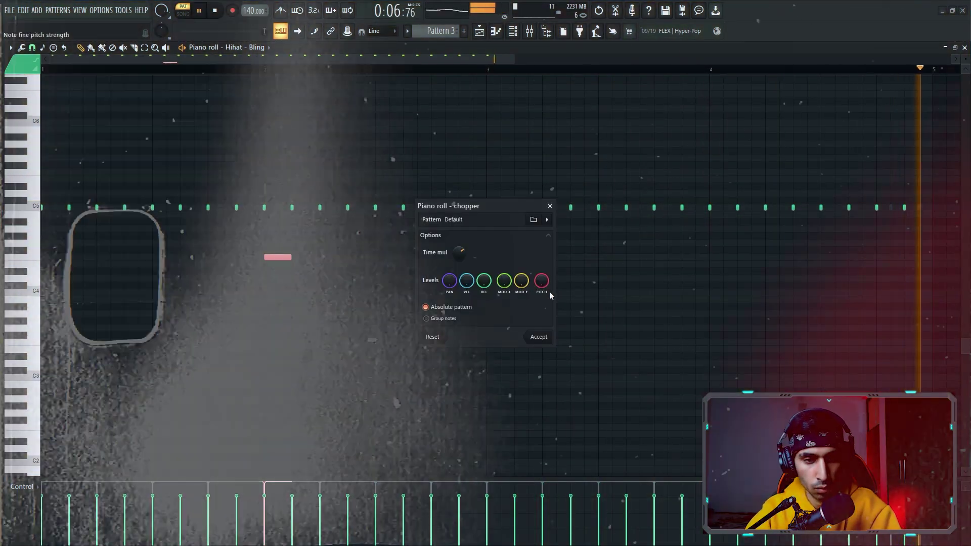
{"action": "left_click_drag", "start_coordinate": [458, 252], "coordinate": [458, 273]}
{"action": "left_click", "coordinate": [539, 337]}
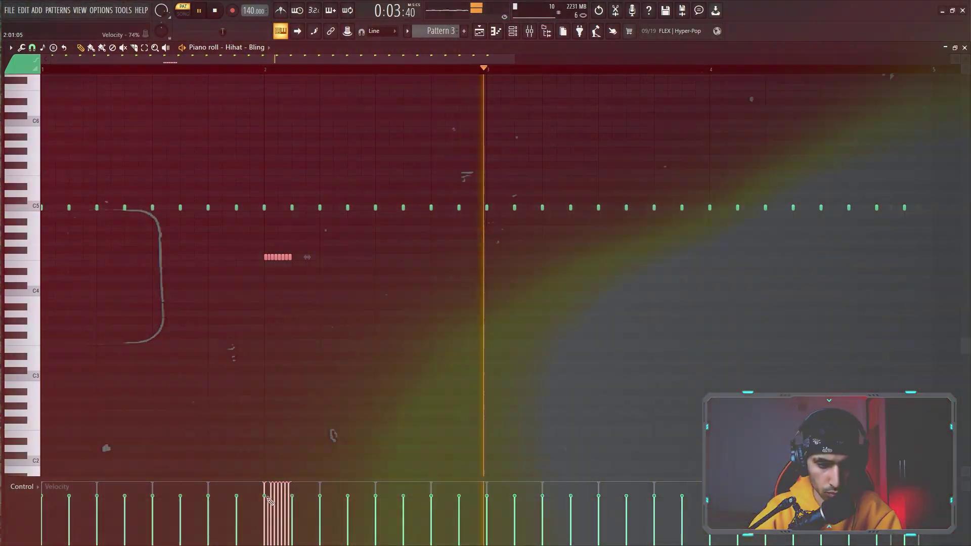
Ramp the hi-hat roll's velocities upward and copy the roll to the first and fourth beats of bar 4
{"action": "left_click_drag", "start_coordinate": [262, 509], "coordinate": [324, 497]}
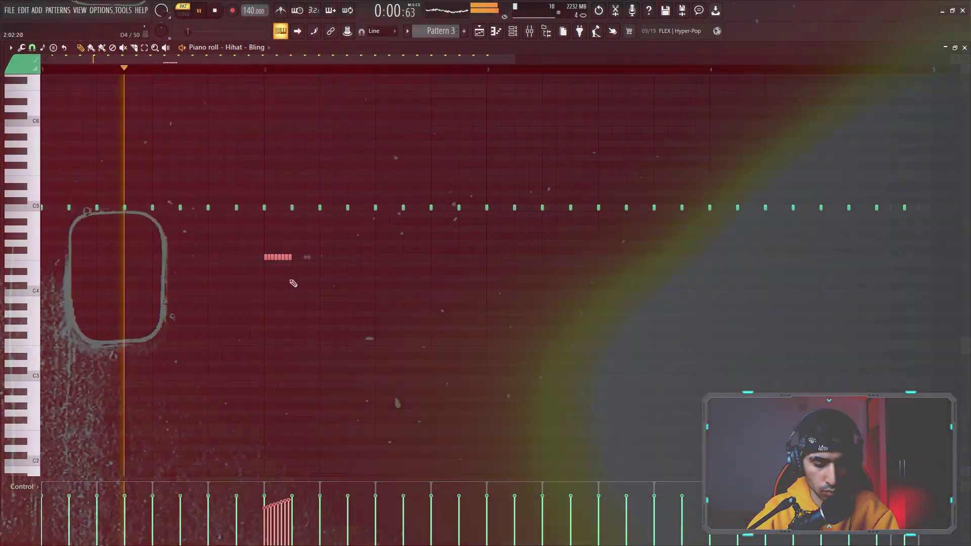
{"action": "key", "text": "ctrl+b"}
{"action": "left_click_drag", "start_coordinate": [305, 257], "coordinate": [721, 255]}
{"action": "key", "text": "space"}
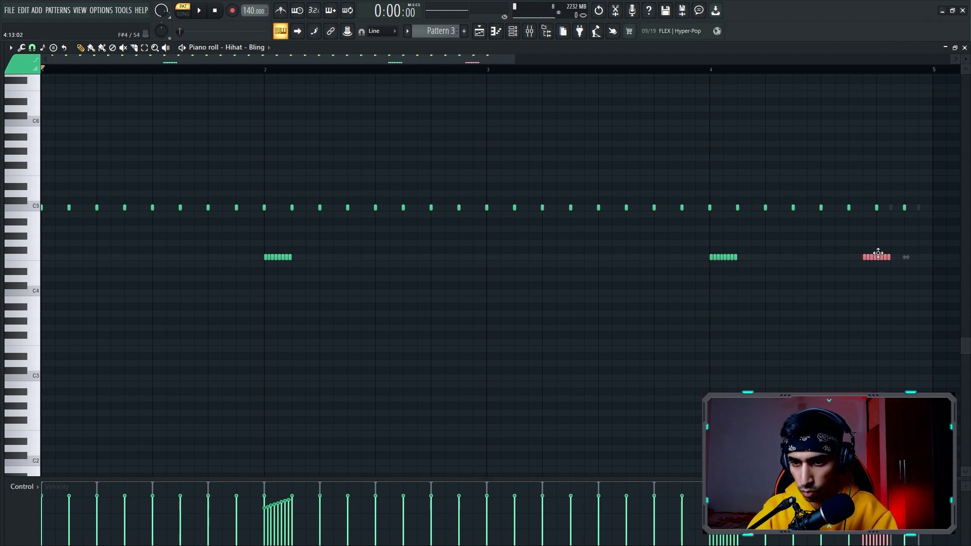
{"action": "left_click_drag", "start_coordinate": [878, 253], "coordinate": [892, 255]}
{"action": "key", "text": "space"}
{"action": "left_click", "coordinate": [798, 243]}
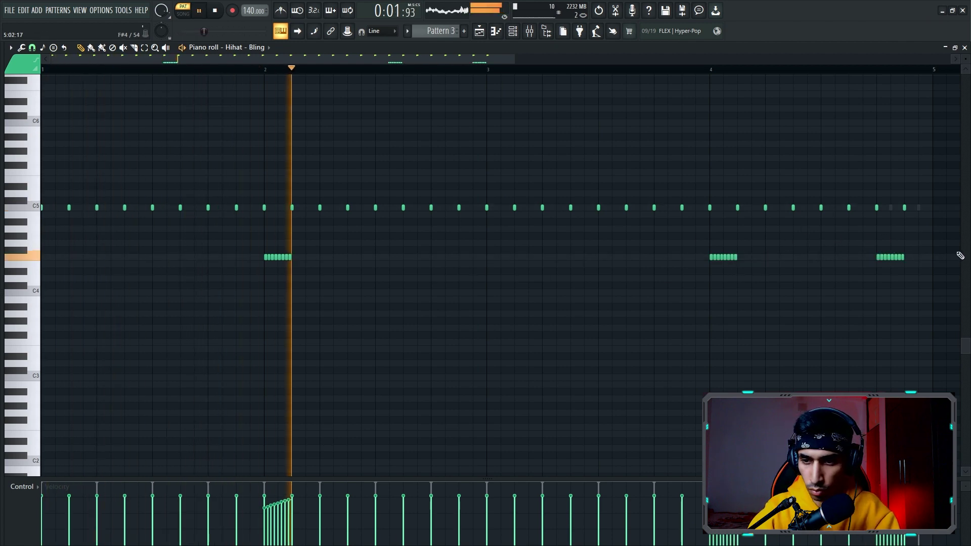
Select all three hi-hat rolls and lower their velocity level together in the note properties
{"action": "left_click_drag", "start_coordinate": [951, 241], "coordinate": [217, 282]}
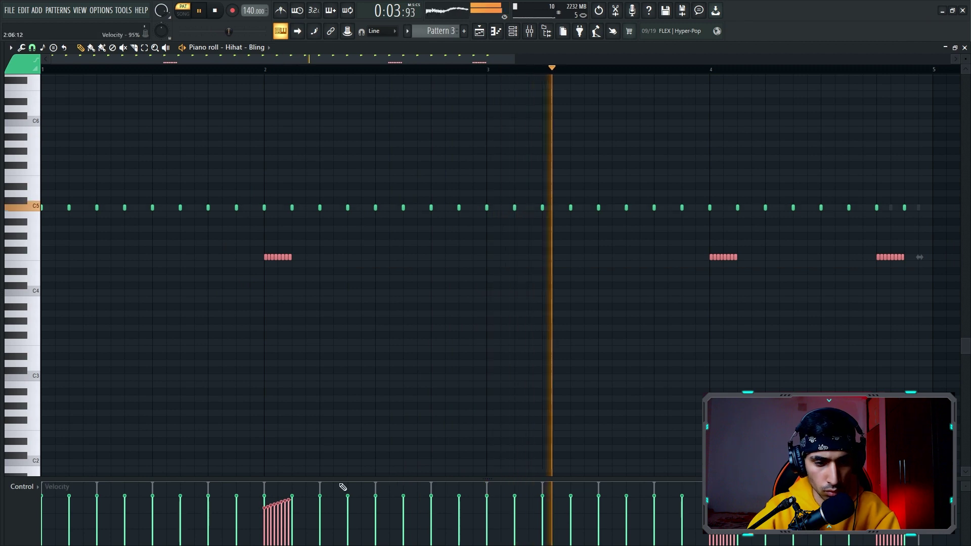
{"action": "double_click", "coordinate": [283, 257]}
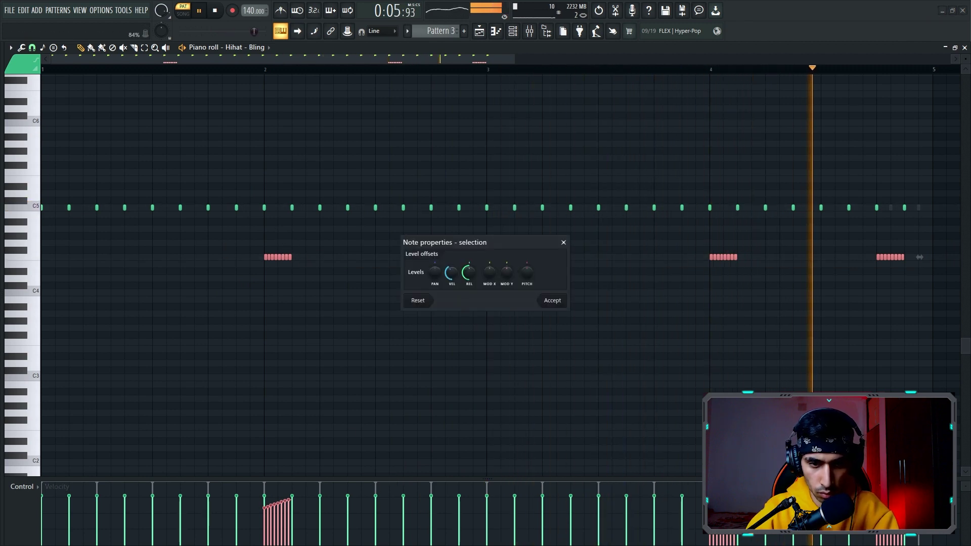
{"action": "left_click", "coordinate": [552, 301]}
{"action": "left_click", "coordinate": [327, 279]}
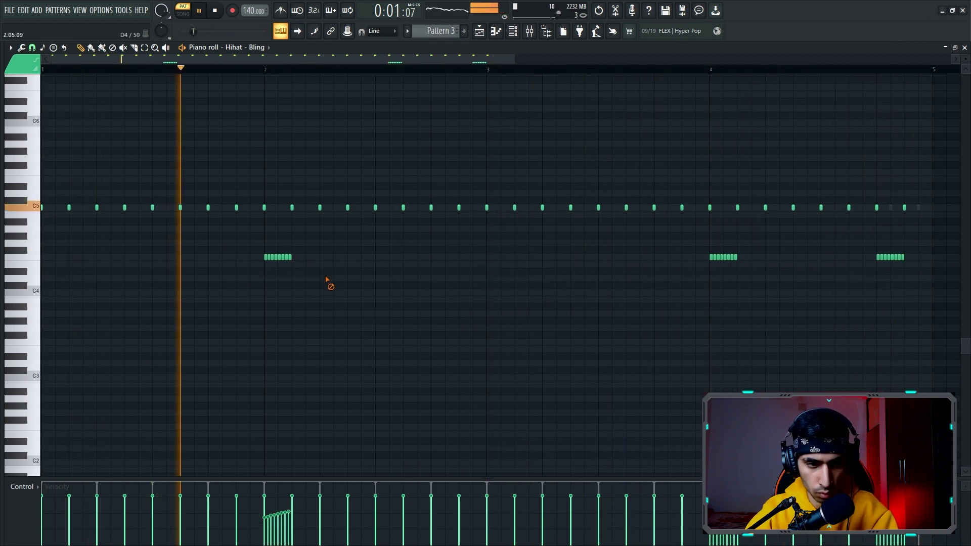
Add a single low-velocity, lower-pitched hi-hat note on step 2 of bar 1 and audition the pattern
{"action": "left_click", "coordinate": [56, 264]}
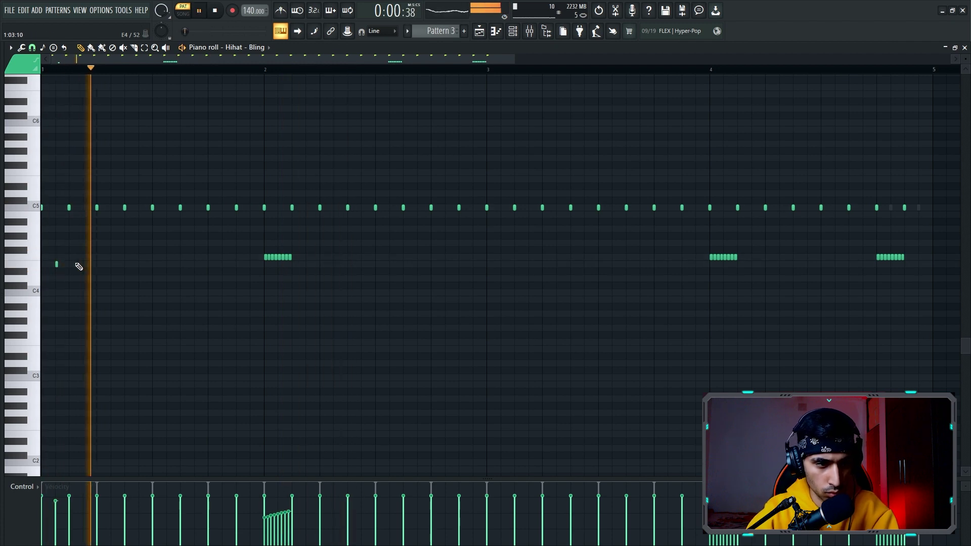
{"action": "key", "text": "space"}
{"action": "key", "text": "space"}
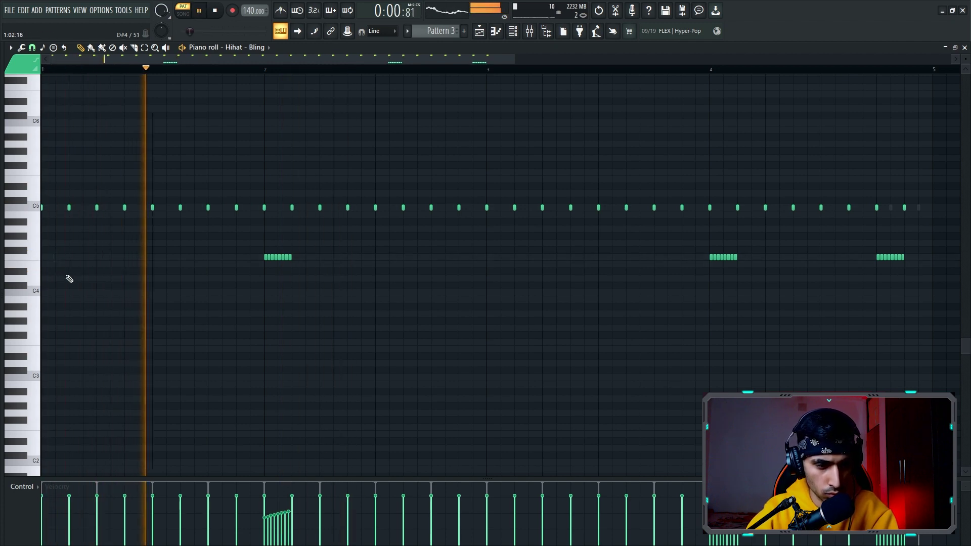
{"action": "key", "text": "space"}
{"action": "key", "text": "space"}
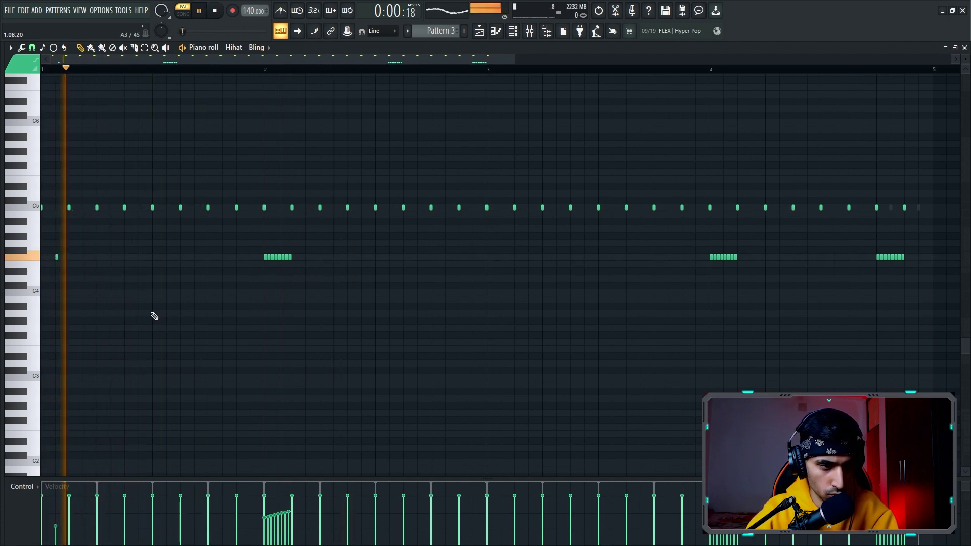
Extend the lower-pitched hi-hat note at the start of bar 1, chop it into a fast roll, and duplicate it to fill two steps
{"action": "key", "text": "space"}
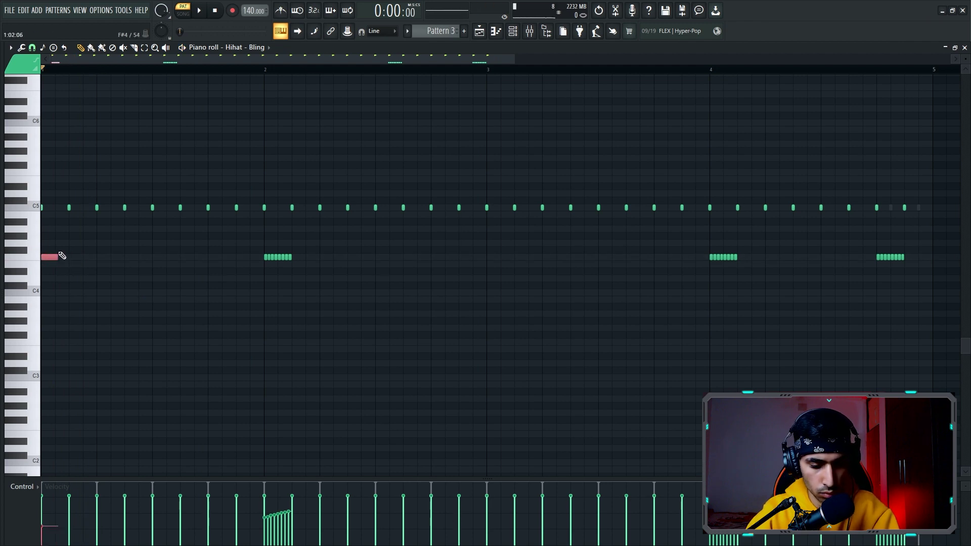
{"action": "key", "text": "alt+u"}
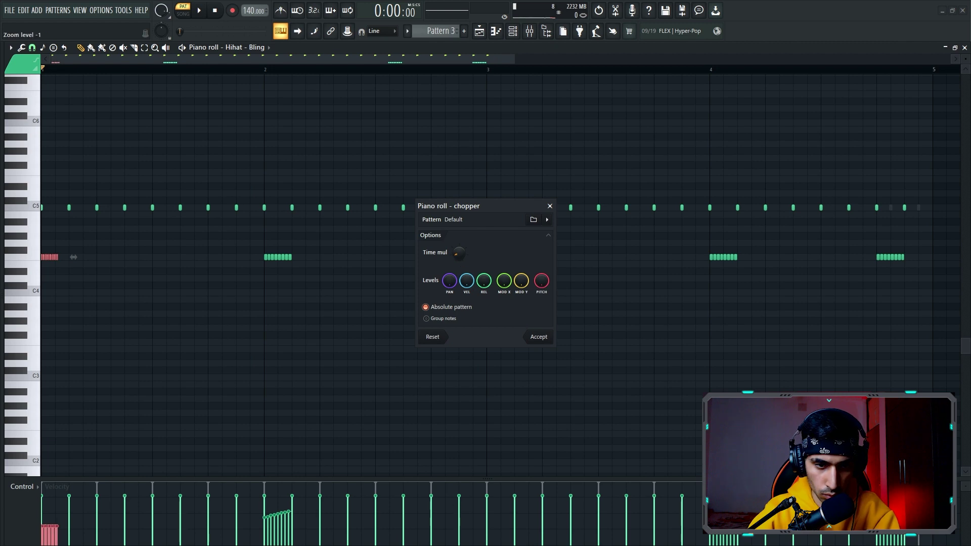
{"action": "left_click", "coordinate": [538, 338]}
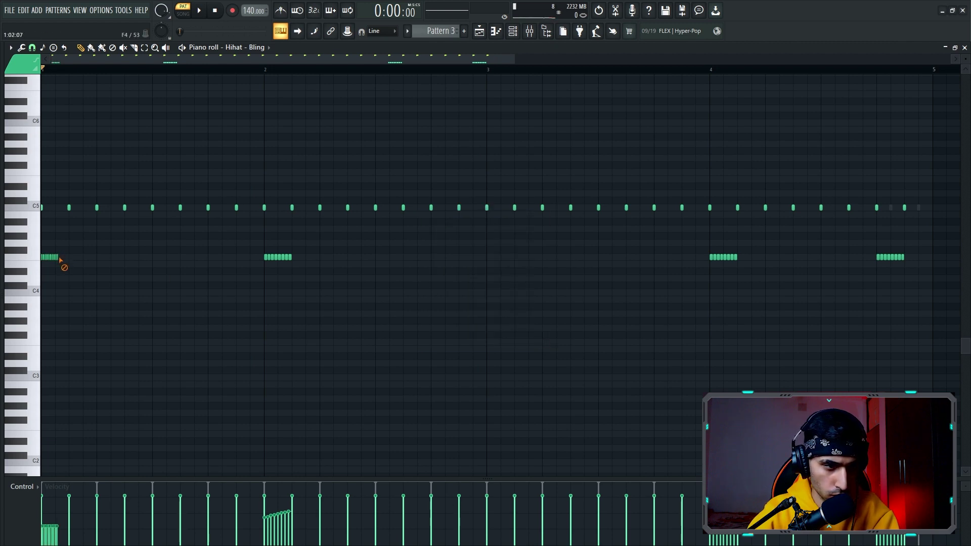
{"action": "key", "text": "ctrl+s"}
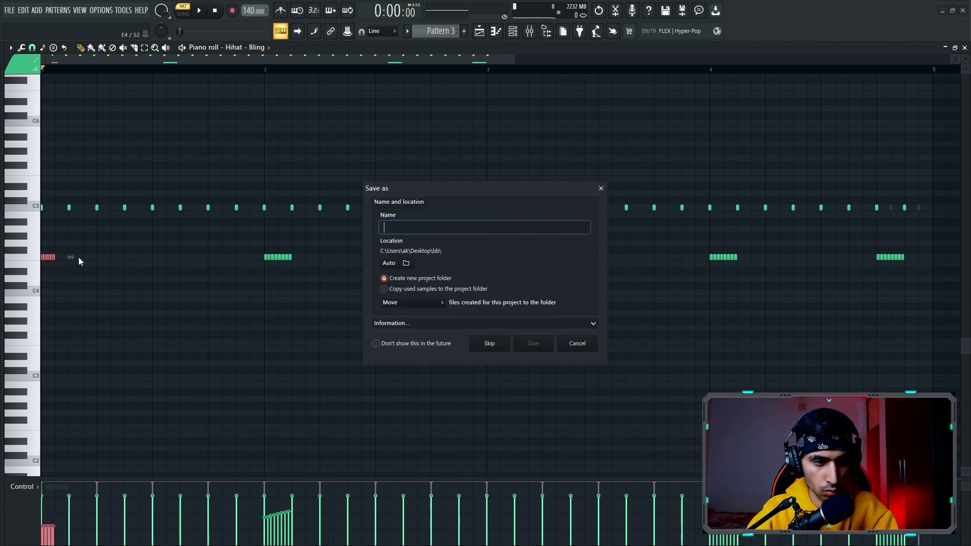
{"action": "left_click", "coordinate": [602, 188]}
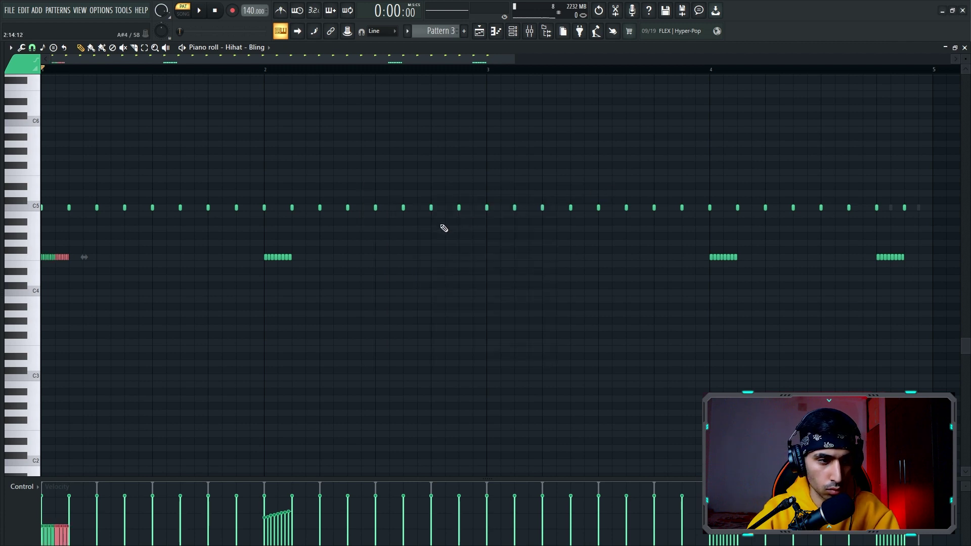
Select the whole bar 1 hi-hat roll during playback and ramp its velocities upward from near zero
{"action": "key", "text": "space"}
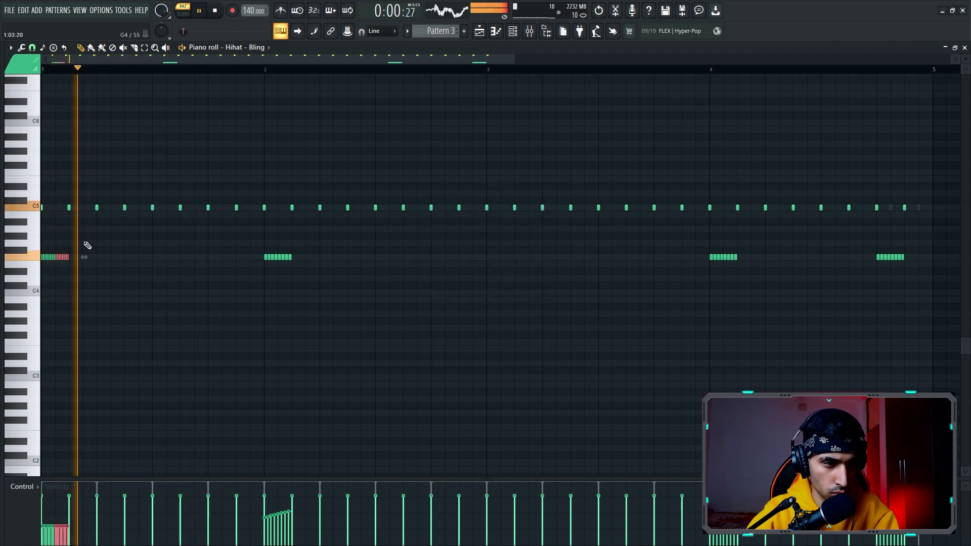
{"action": "left_click_drag", "start_coordinate": [86, 238], "coordinate": [41, 273]}
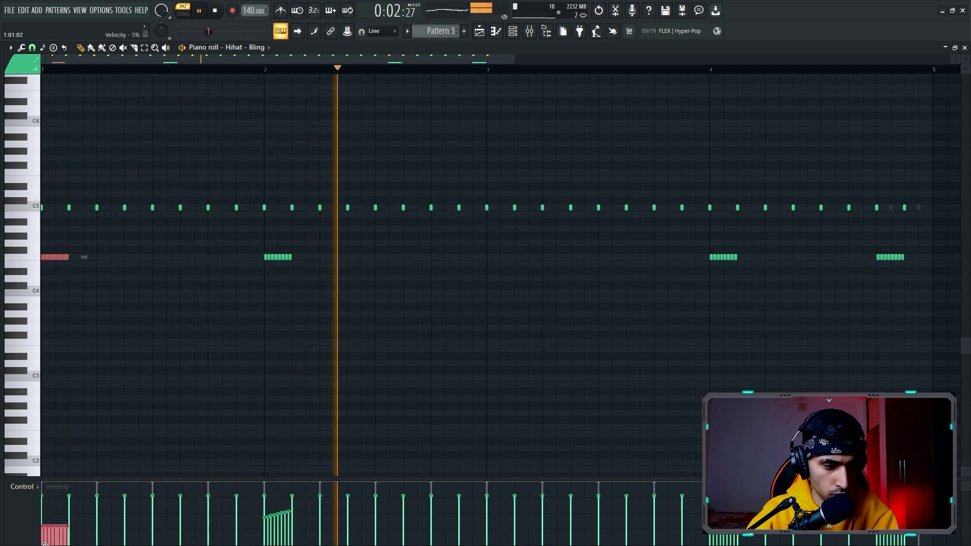
{"action": "left_click_drag", "start_coordinate": [69, 523], "coordinate": [42, 540]}
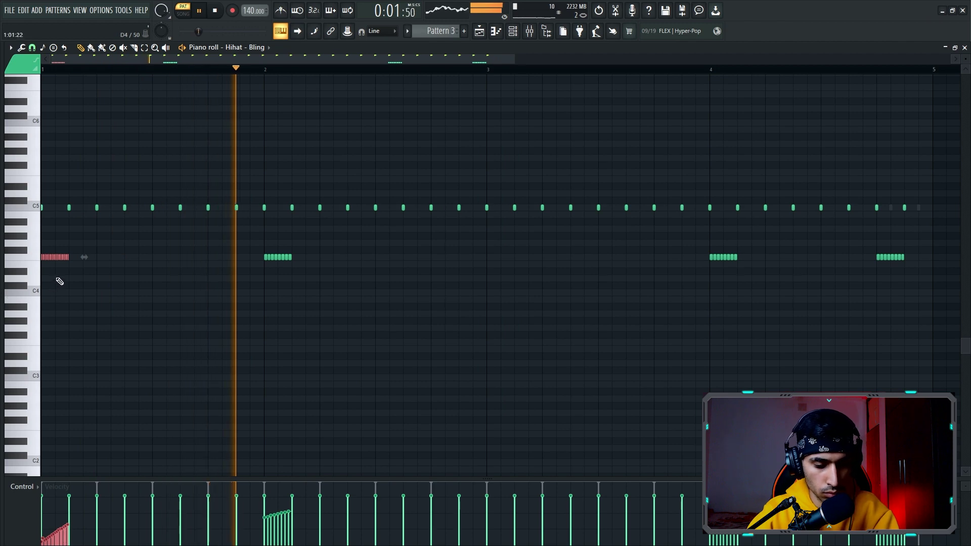
Copy the bar 1 roll to the start of bar 3 at a higher pitch and delete its second half, leaving a one-step roll
{"action": "left_click_drag", "start_coordinate": [54, 256], "coordinate": [505, 223]}
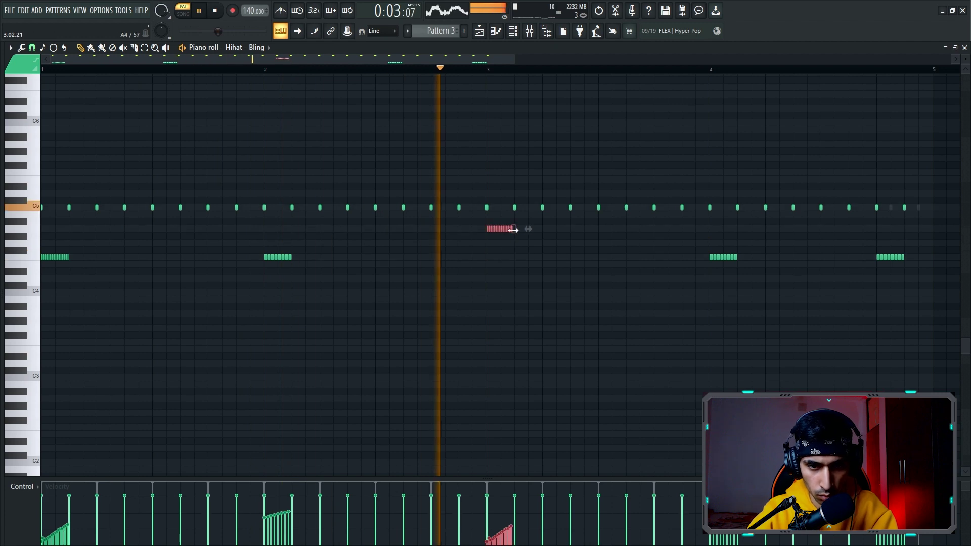
{"action": "left_click", "coordinate": [505, 240], "text": "ctrl"}
{"action": "right_click", "coordinate": [502, 230]}
{"action": "right_click", "coordinate": [505, 230]}
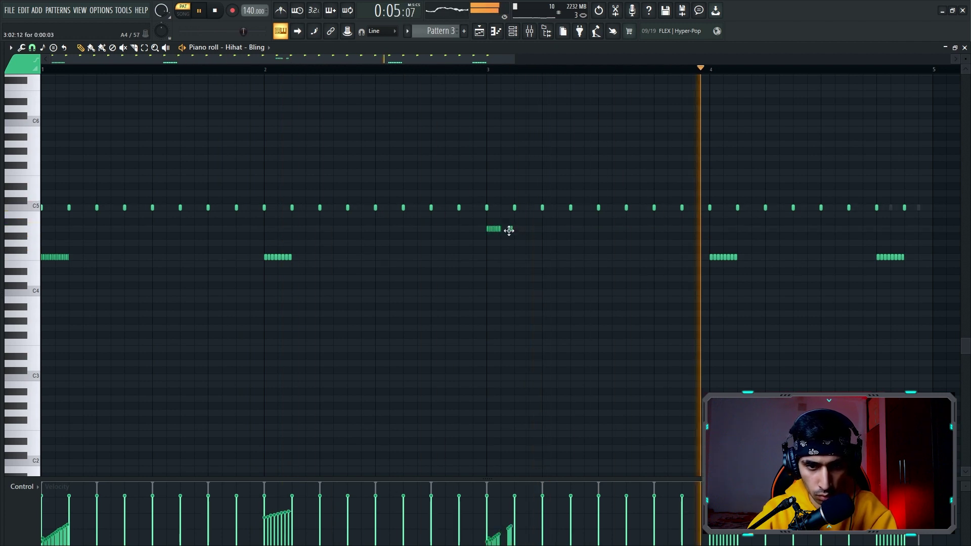
{"action": "right_click", "coordinate": [511, 230]}
{"action": "left_click_drag", "start_coordinate": [520, 232], "coordinate": [448, 240]}
{"action": "key", "text": "ctrl+s"}
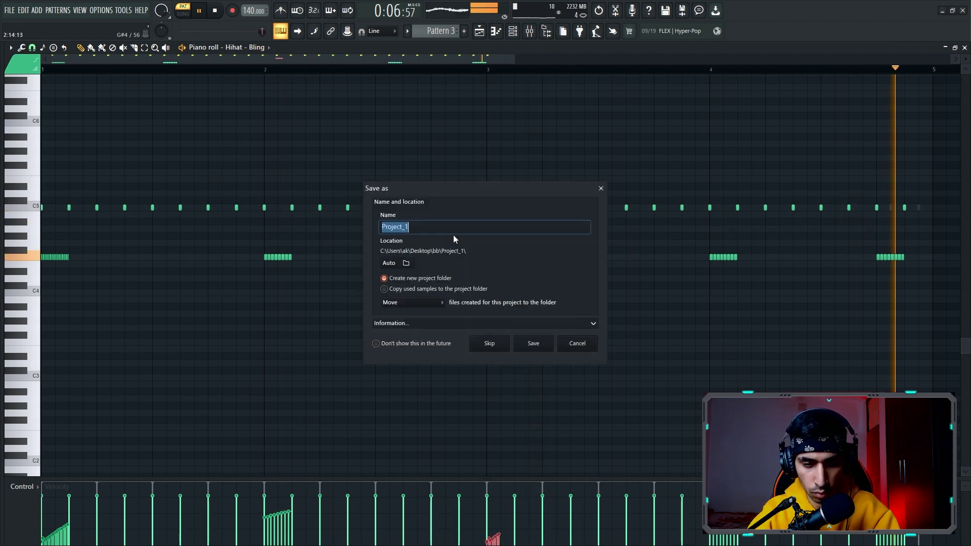
{"action": "left_click", "coordinate": [600, 188]}
Copy the short roll to the fourth beat of bar 3 and delete the original roll in bar 1
{"action": "left_click_drag", "start_coordinate": [505, 228], "coordinate": [660, 228]}
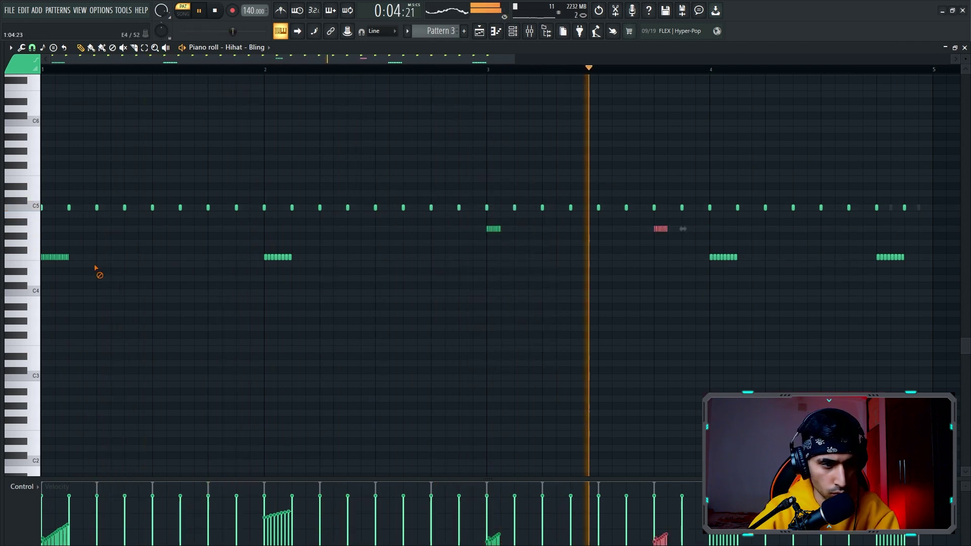
{"action": "right_click", "coordinate": [53, 257]}
Steepen the upward velocity ramp on bar 3's fourth-beat roll and transpose both short bar 3 rolls up seven semitones
{"action": "left_click_drag", "start_coordinate": [696, 227], "coordinate": [427, 254]}
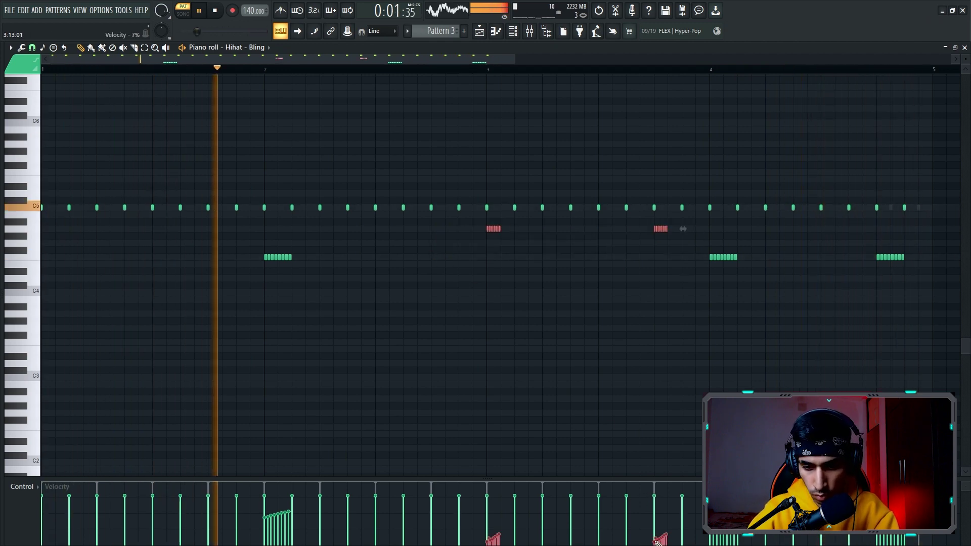
{"action": "left_click_drag", "start_coordinate": [657, 542], "coordinate": [666, 519]}
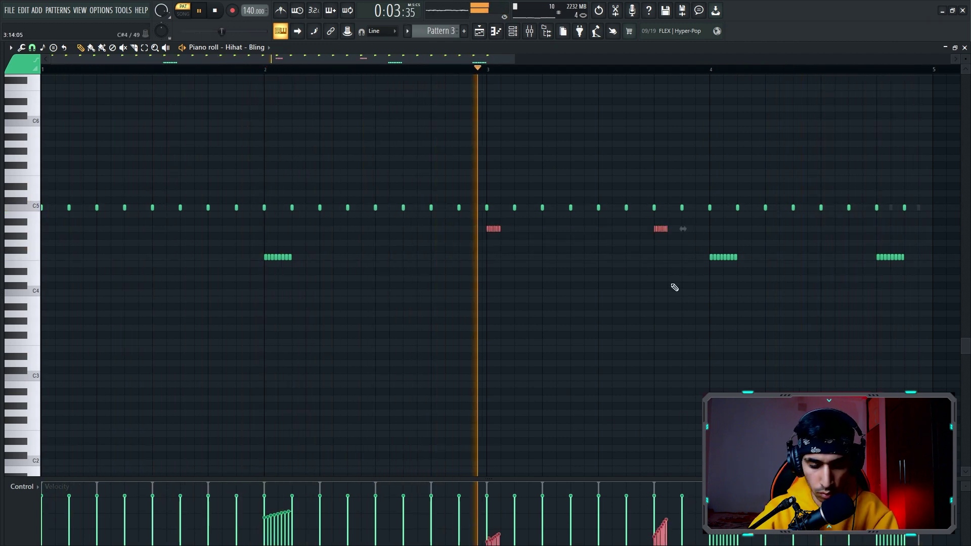
{"action": "key", "text": "Up"}
{"action": "key", "text": "Up"}
{"action": "key", "text": "Up"}
{"action": "key", "text": "Up"}
{"action": "key", "text": "Up"}
{"action": "key", "text": "Up"}
{"action": "key", "text": "Up"}
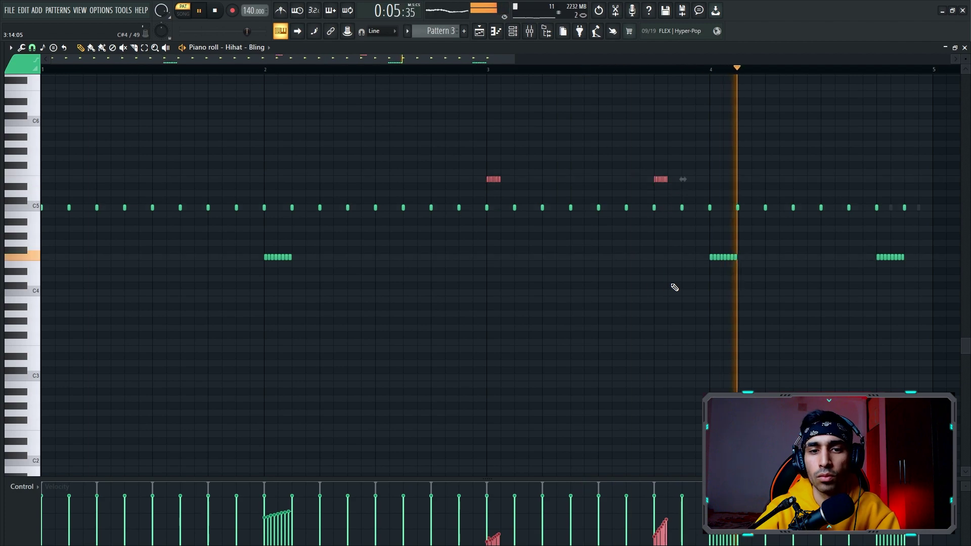